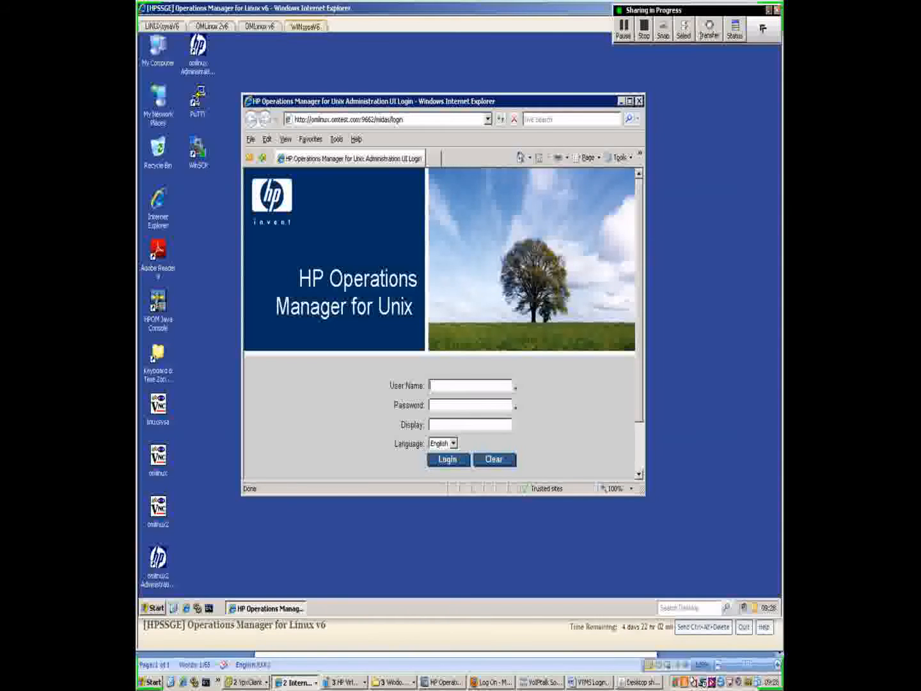
- Log in to the Administration UI with the administrator user name and password
text(opc_adm)
key(Tab)
text(OpC_adm)
key(Return)
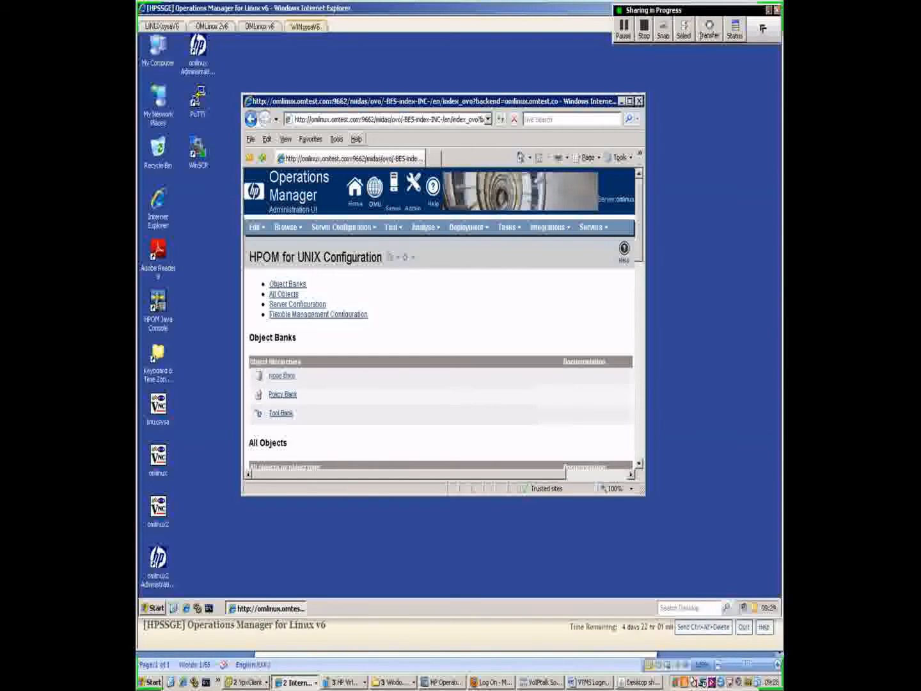
- Maximize the console window and show the list of objects that can be added
click(630, 101)
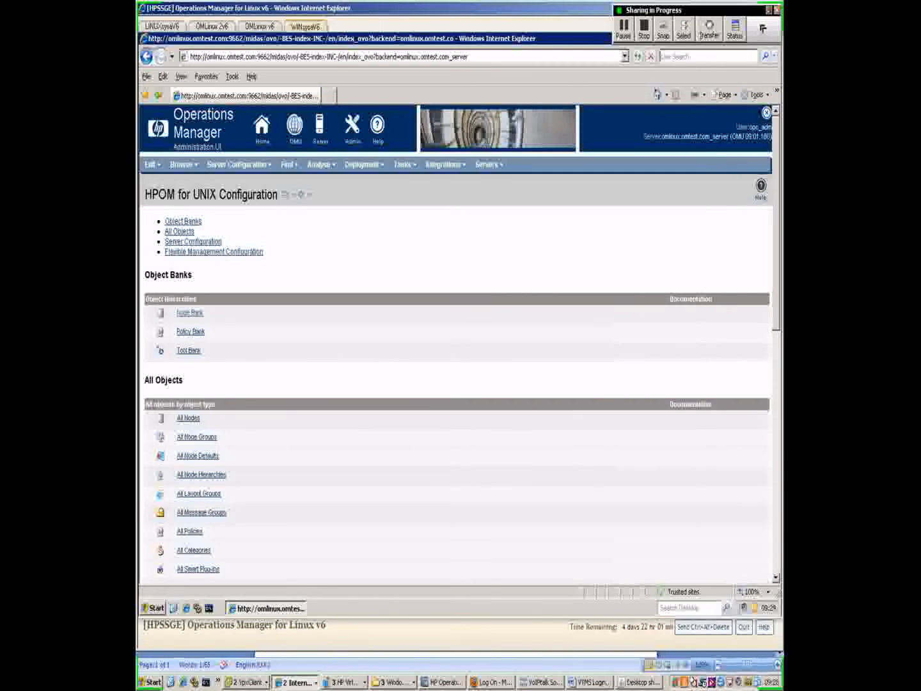
click(152, 164)
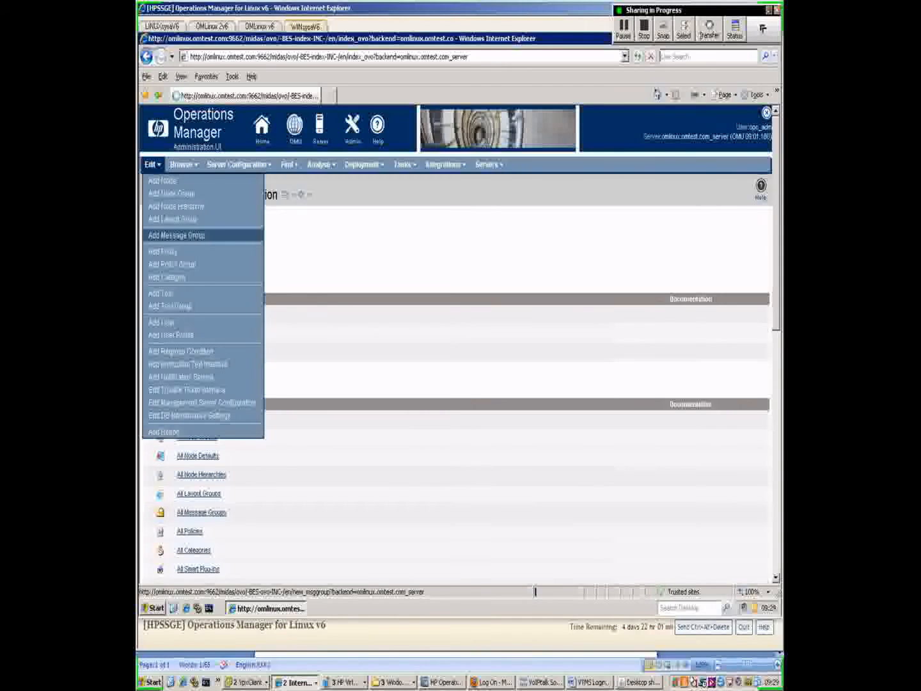
- Add and save an Oracle message group with Oracle as its name, label and description
click(176, 235)
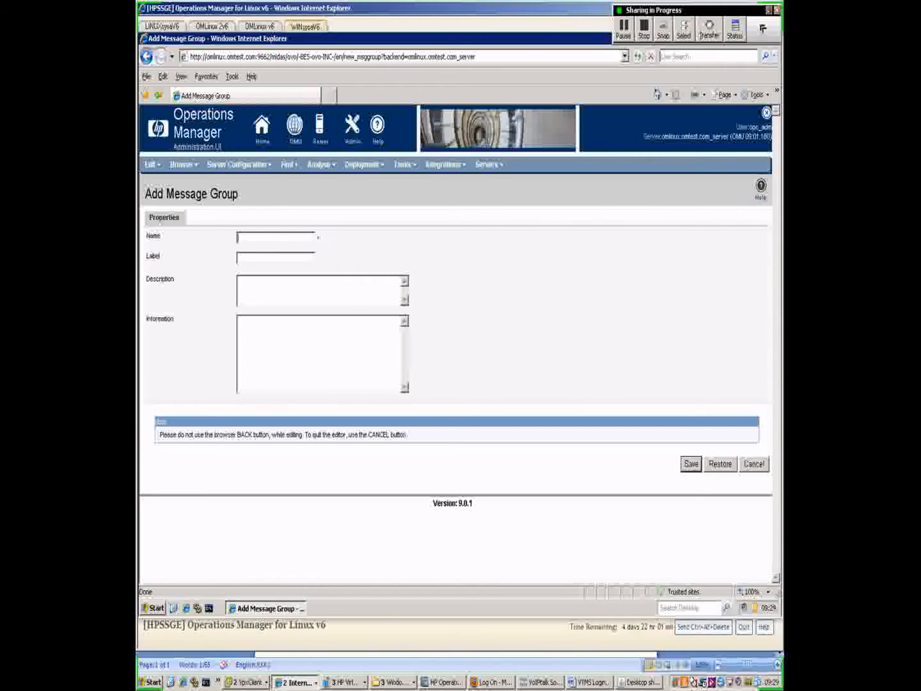
text(Oracle)
key(ctrl+a)
key(ctrl+c)
key(Tab)
key(ctrl+v)
key(Tab)
key(ctrl+v)
click(691, 463)
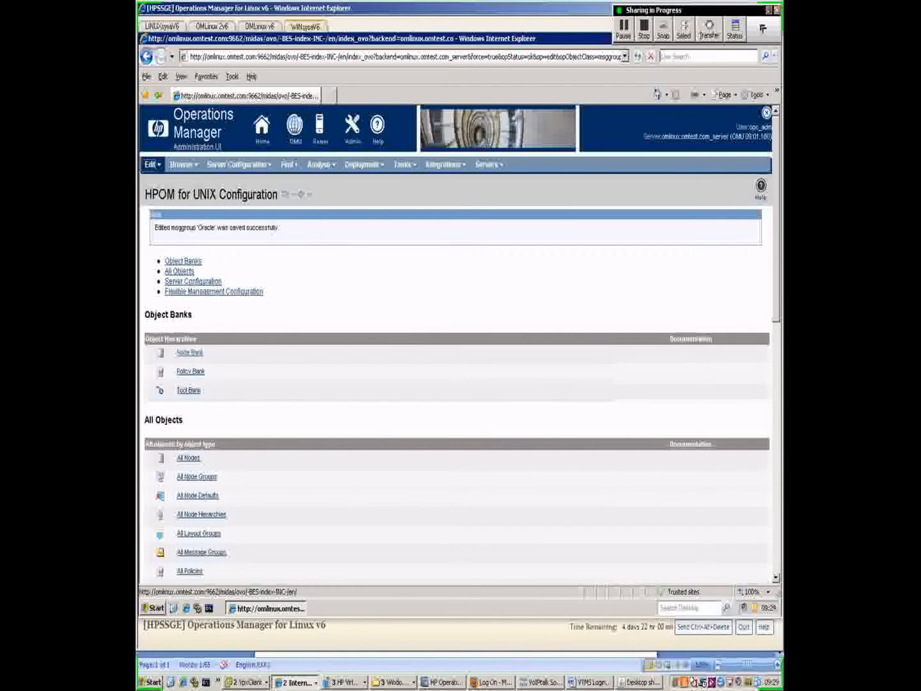
click(151, 164)
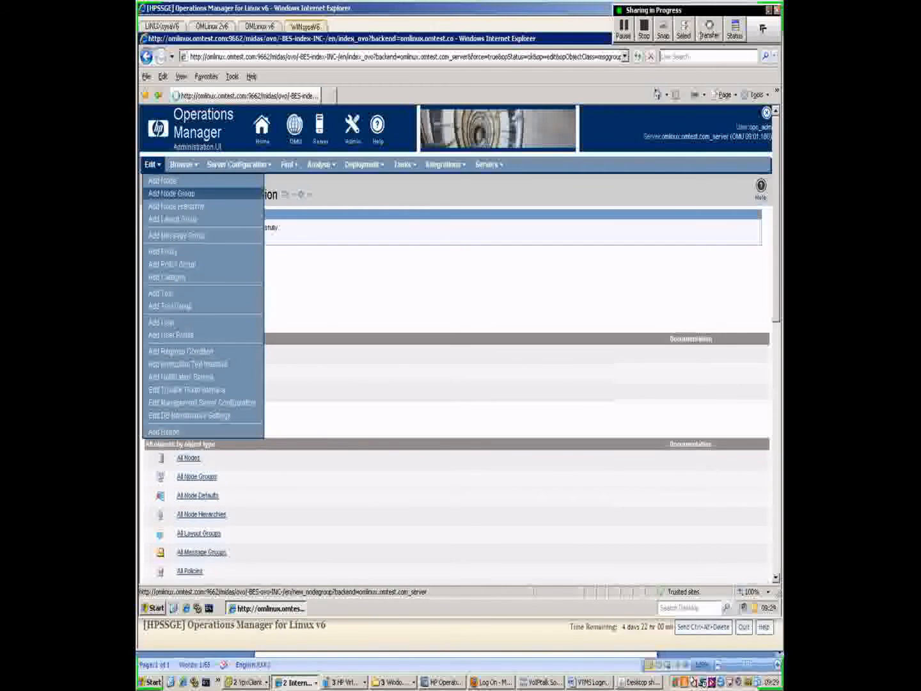
- Add and save an OracleServers node group with OracleServers as its name, label and description
click(171, 193)
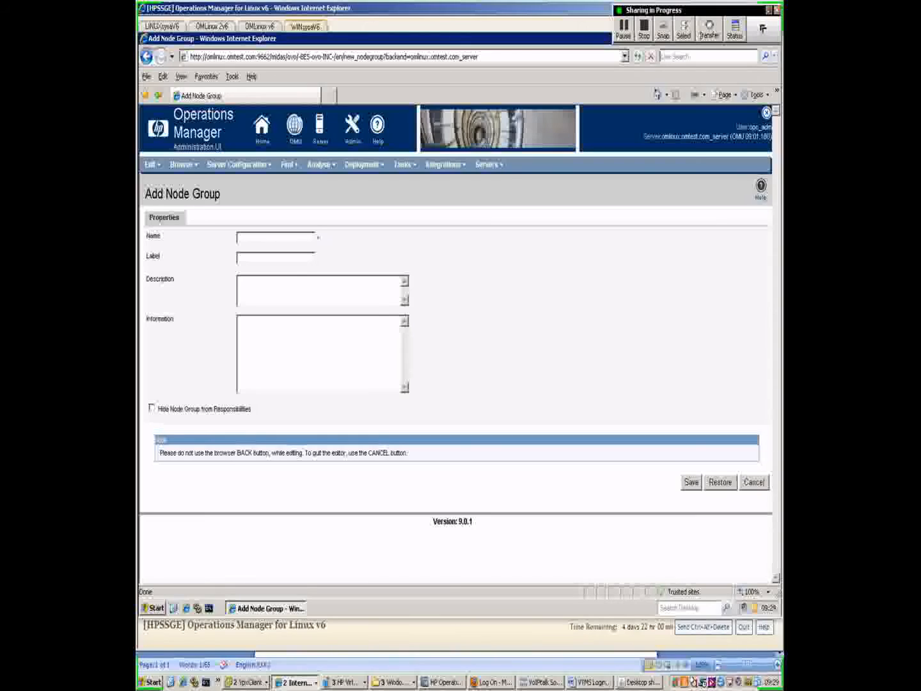
text(Ou)
text(acleServ)
text(ers)
key(Tab)
text(OracleServers)
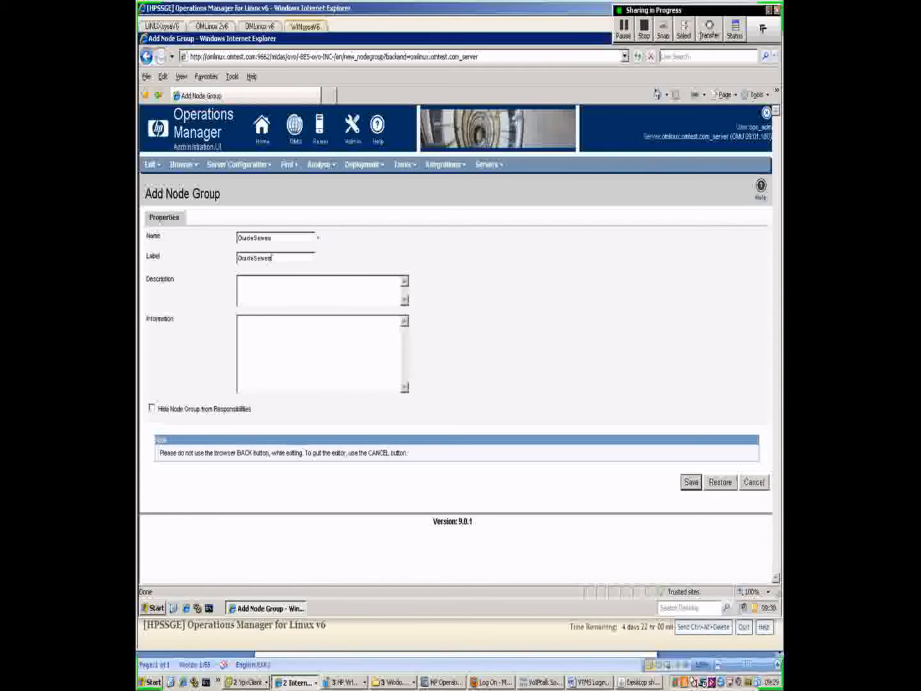
double_click(272, 258)
key(ctrl+c)
click(240, 281)
key(ctrl+v)
click(691, 481)
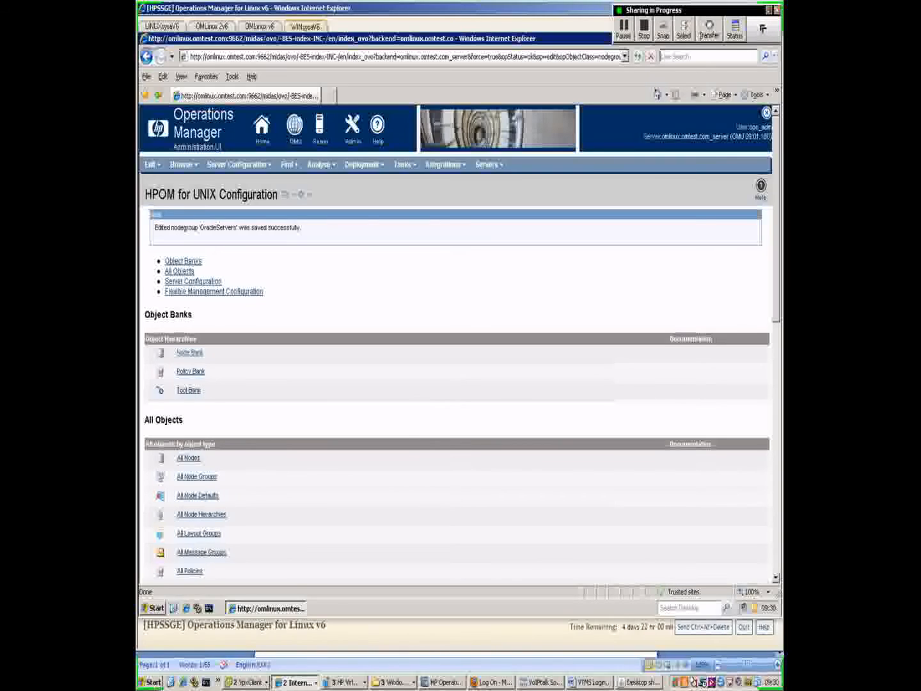
click(183, 165)
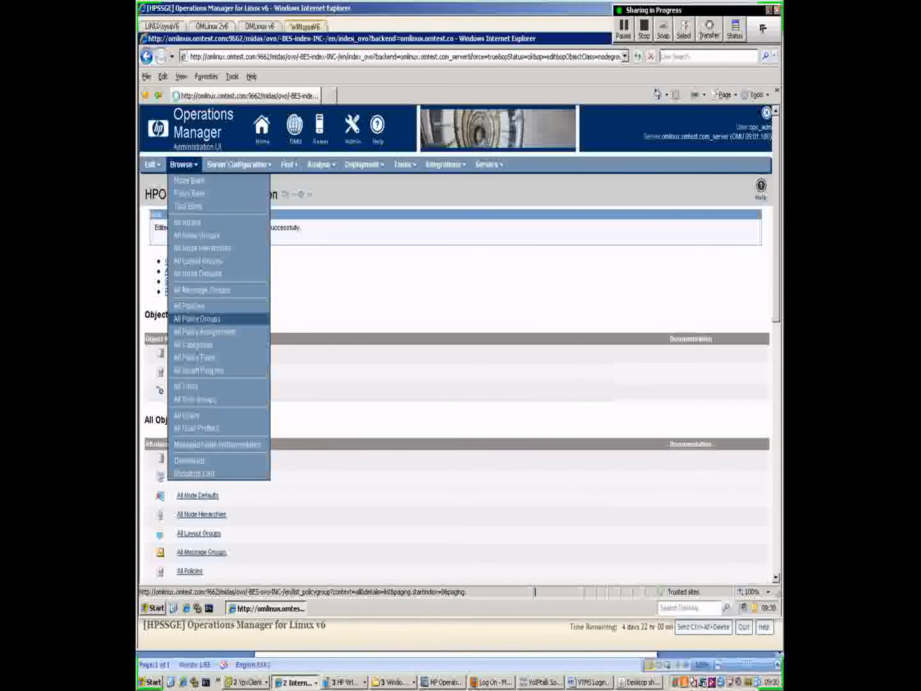
- Display the All Policy Groups list, which shows 101 groups
click(197, 319)
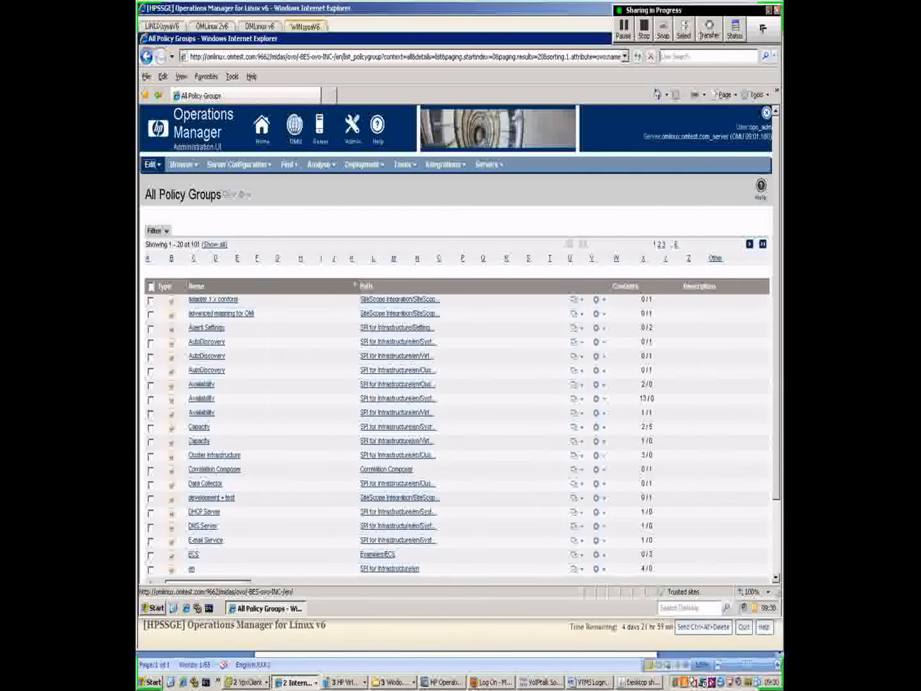
click(153, 165)
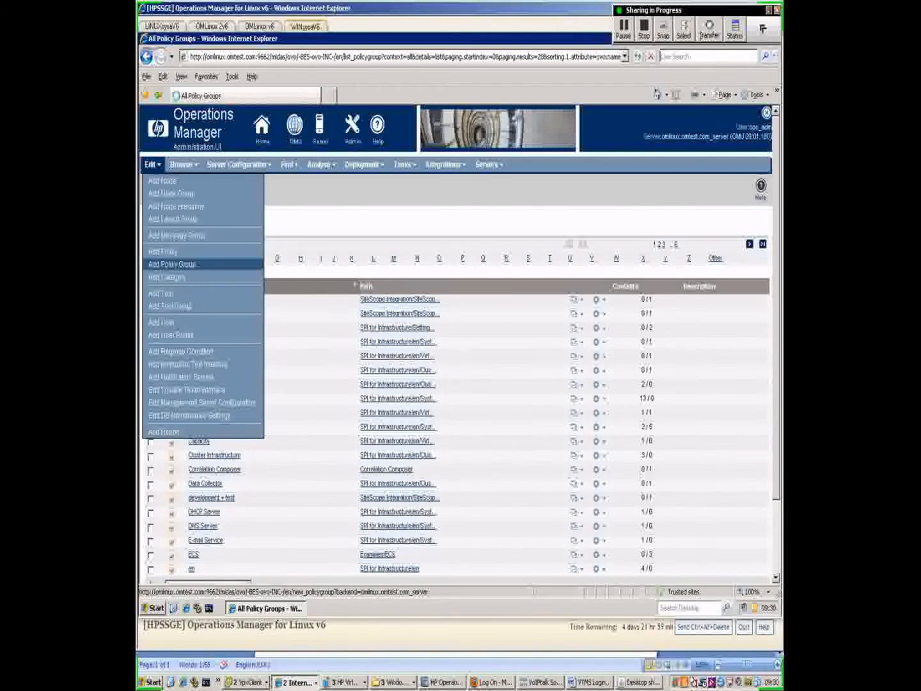
- Add and save policy group OraclePolicyGroup, reusing the name as its description and information
click(172, 264)
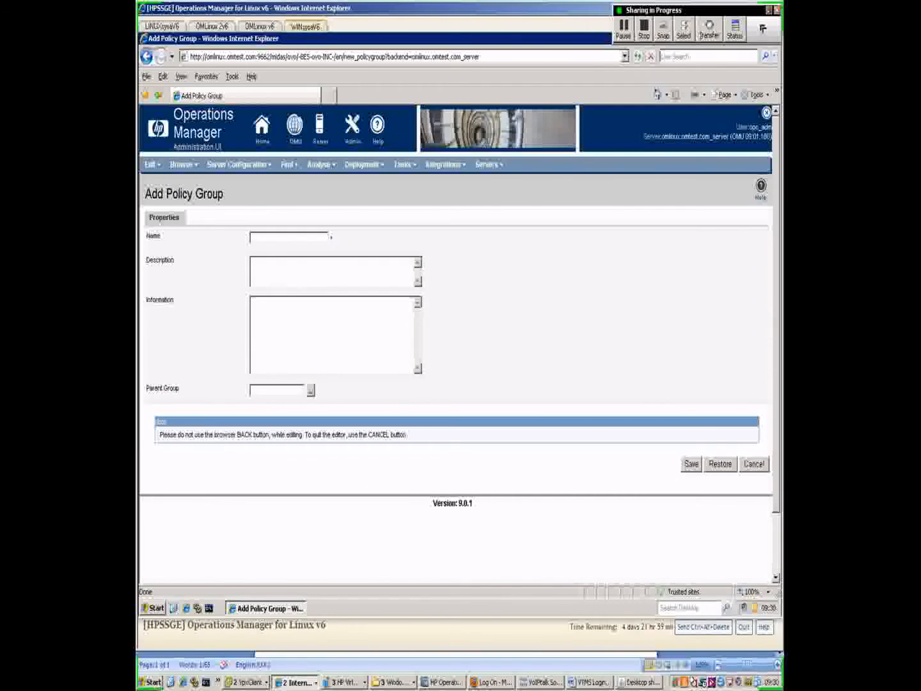
text(oraclePolicyGroup)
key(ctrl+a)
key(ctrl+c)
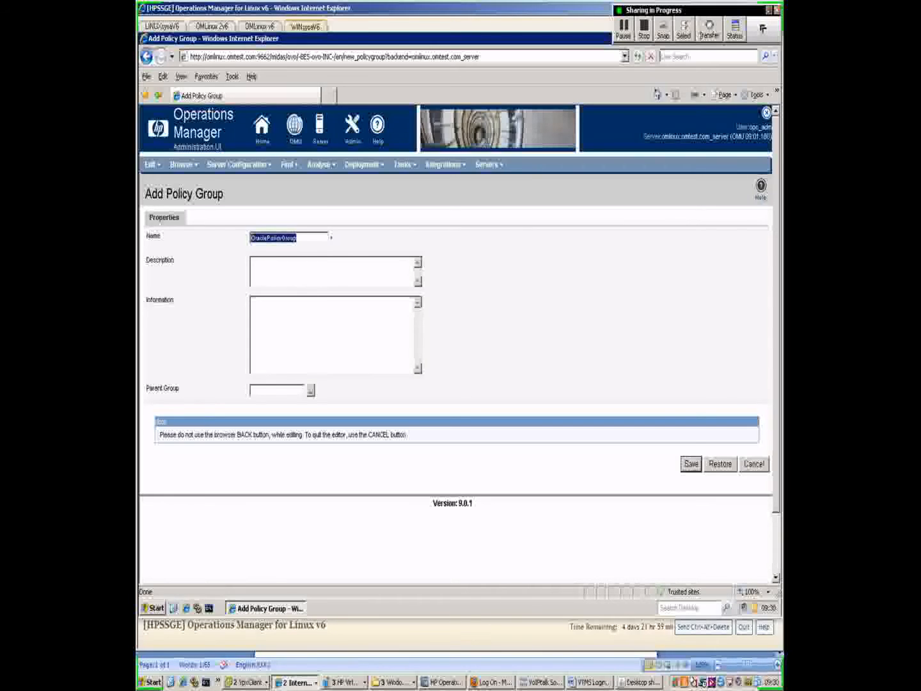
key(Tab)
key(ctrl+v)
key(Tab)
key(ctrl+v)
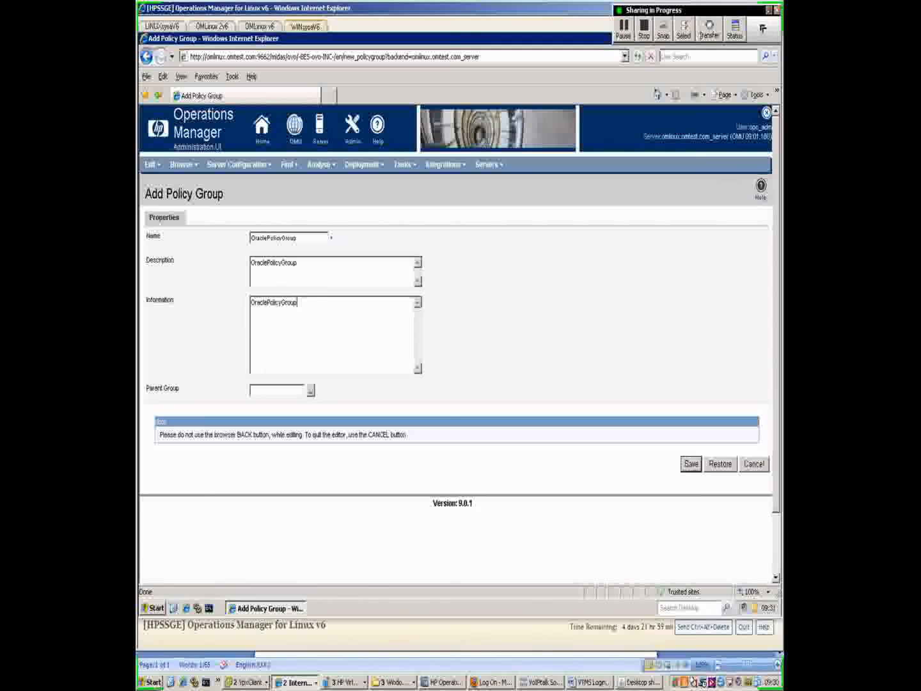
click(691, 463)
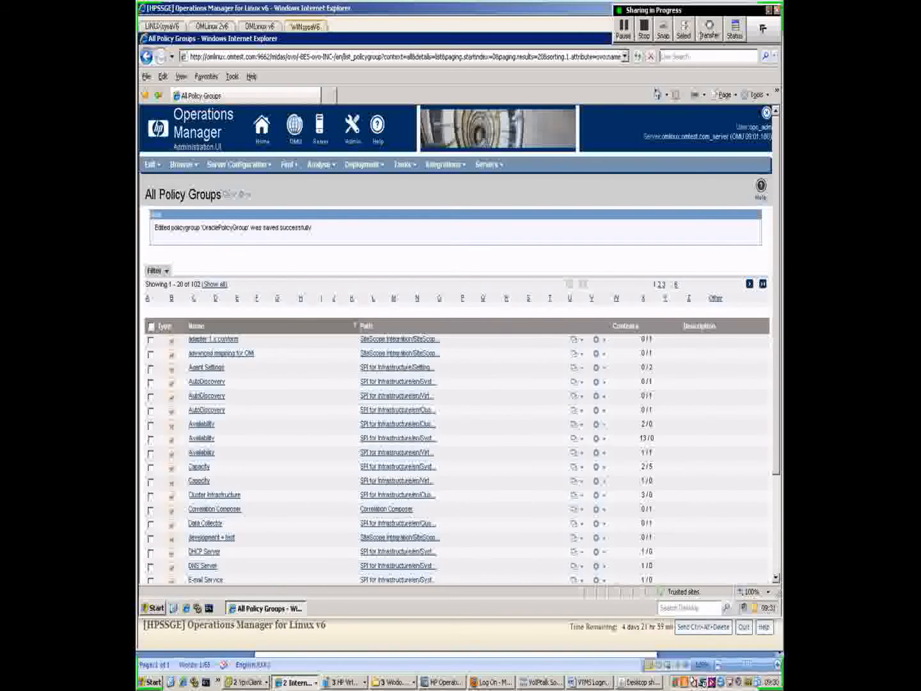
mouse_move(153, 164)
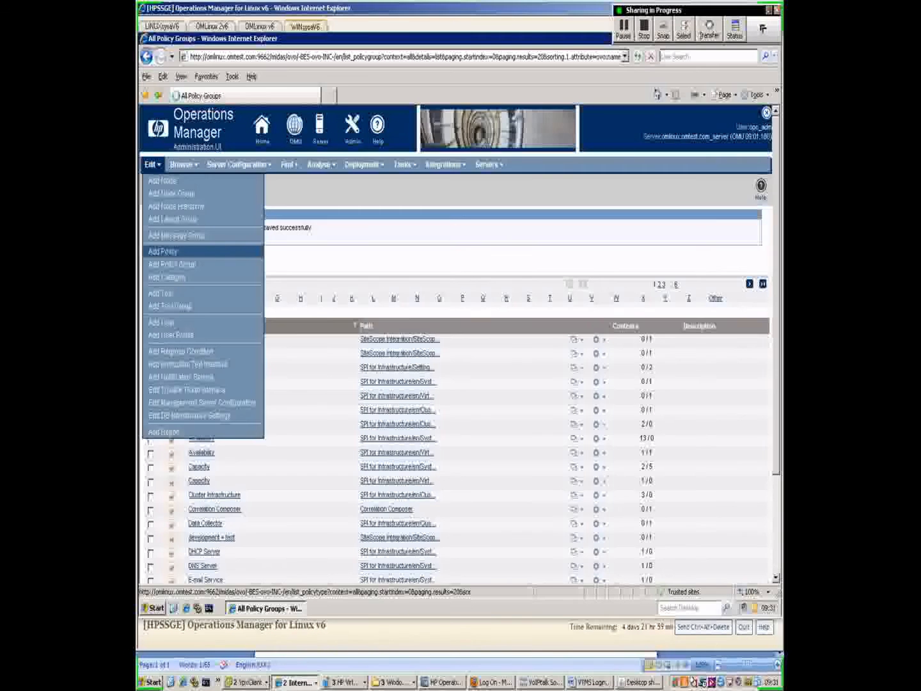
- Start a new policy of type Logfile Entry
click(164, 251)
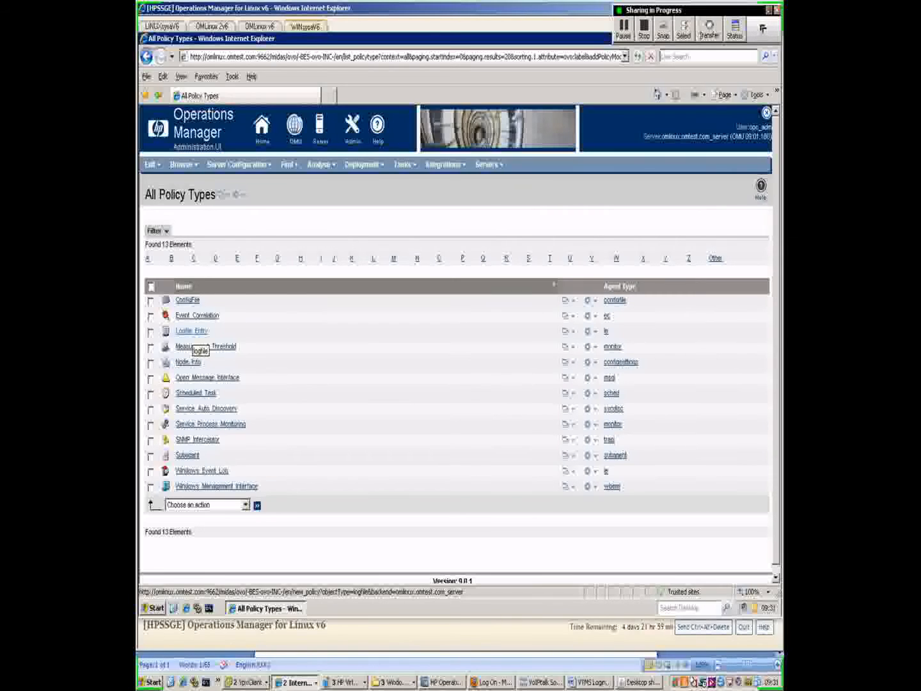
click(193, 331)
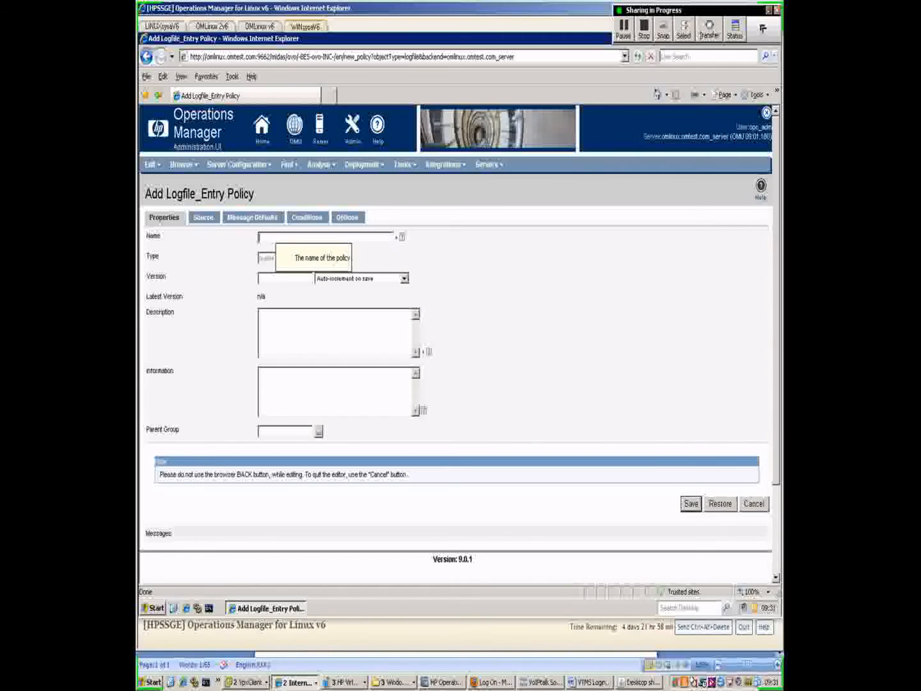
- Name the logfile policy 'Oracle Errors' and describe it as 'Matches Oracle Errors'
text(Oracle Errors)
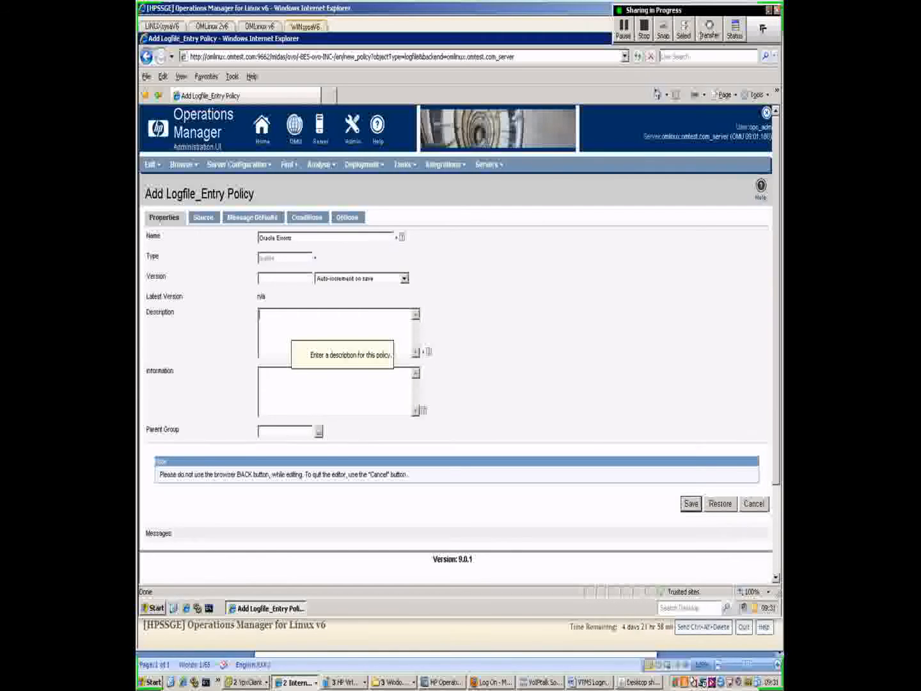
text(Matches Orac)
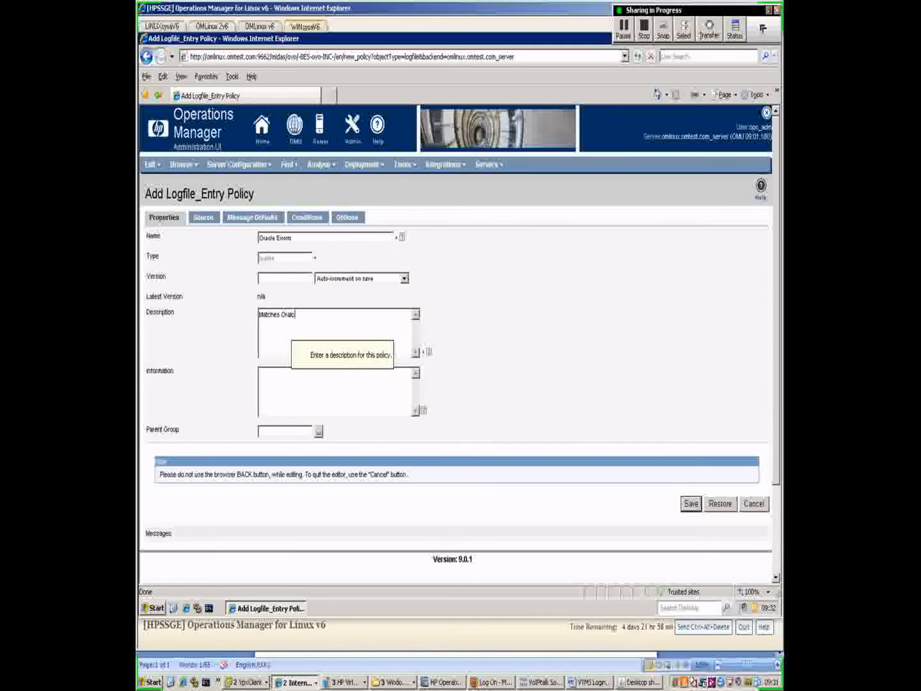
text(le Errors)
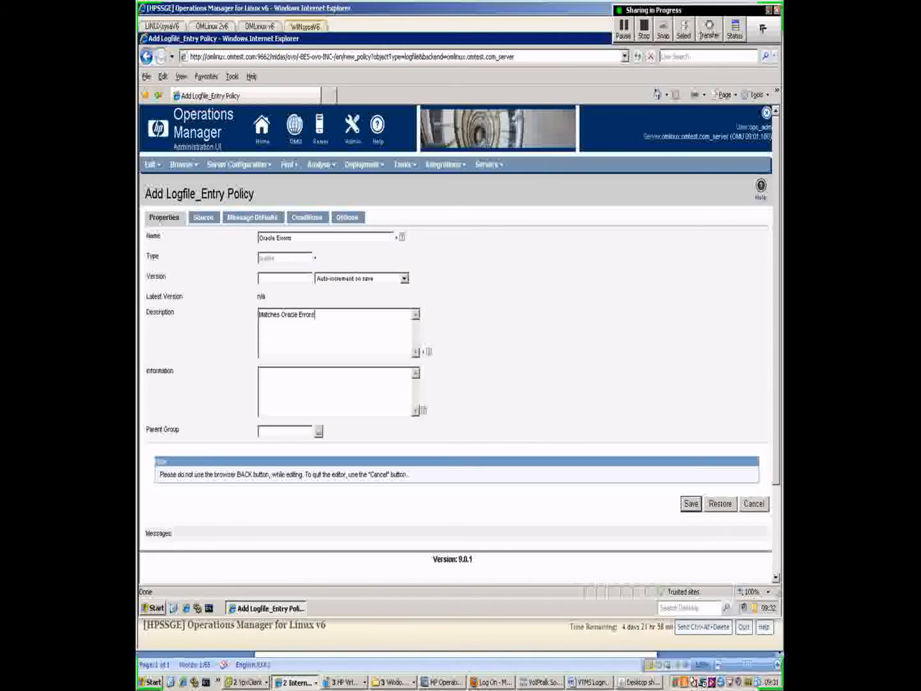
click(319, 431)
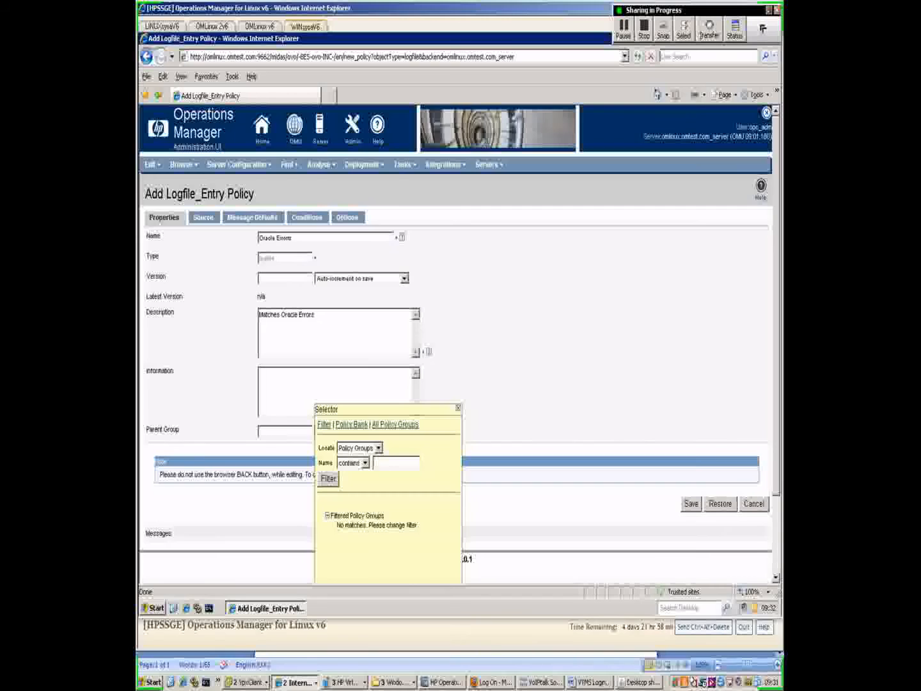
- Filter groups by 'oracle' and set OraclePolicyGroup as the policy's parent group
click(396, 464)
text(oracle)
click(329, 480)
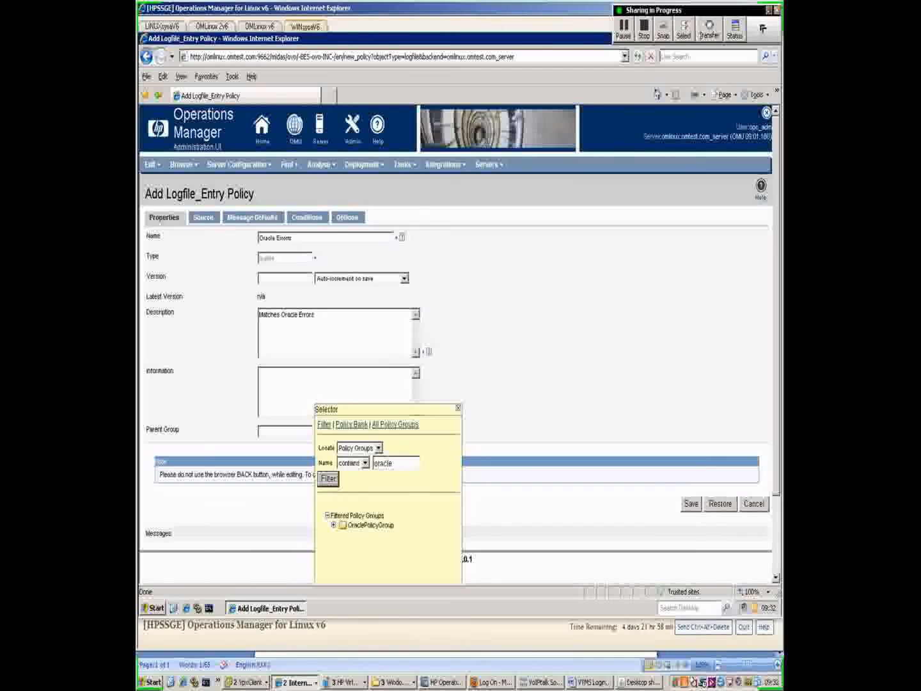
click(371, 526)
click(457, 408)
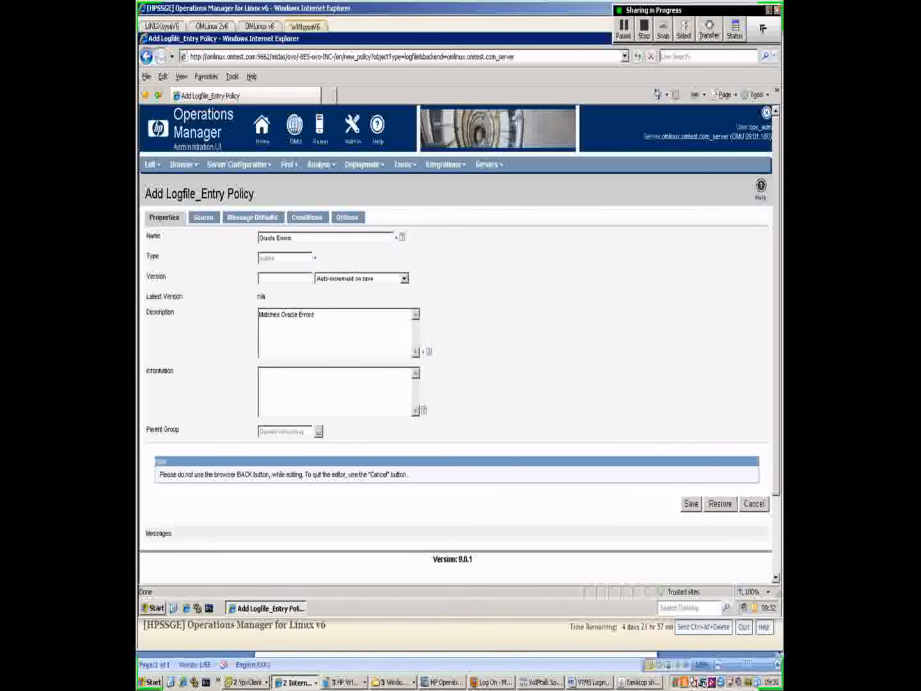
click(204, 218)
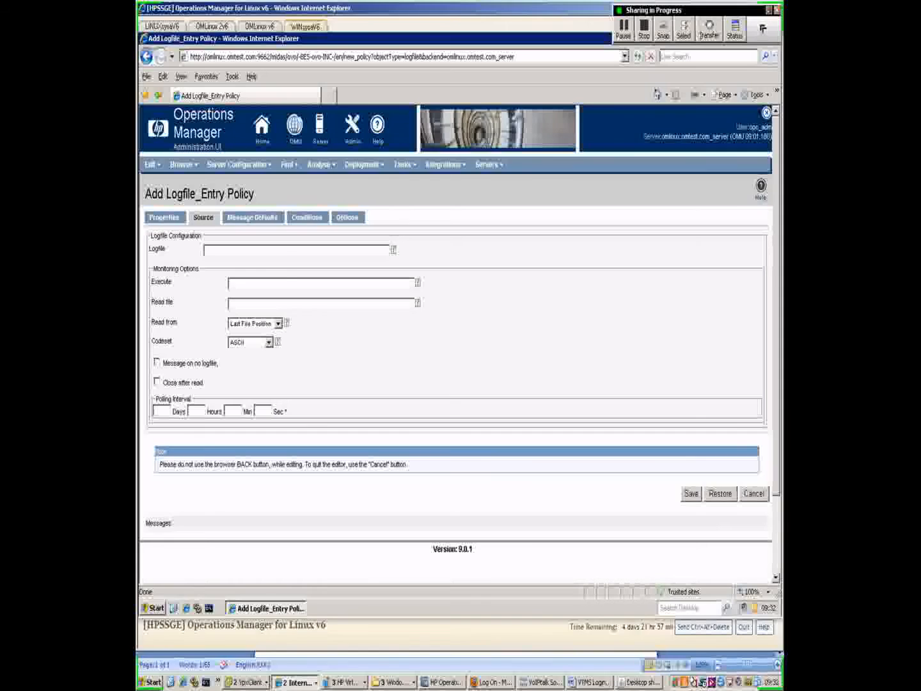
- Set the logfile source to /var/log/oracle.log with a 30-second polling interval
click(210, 250)
text(/var/log/oracle.log)
click(261, 412)
text(30)
click(253, 217)
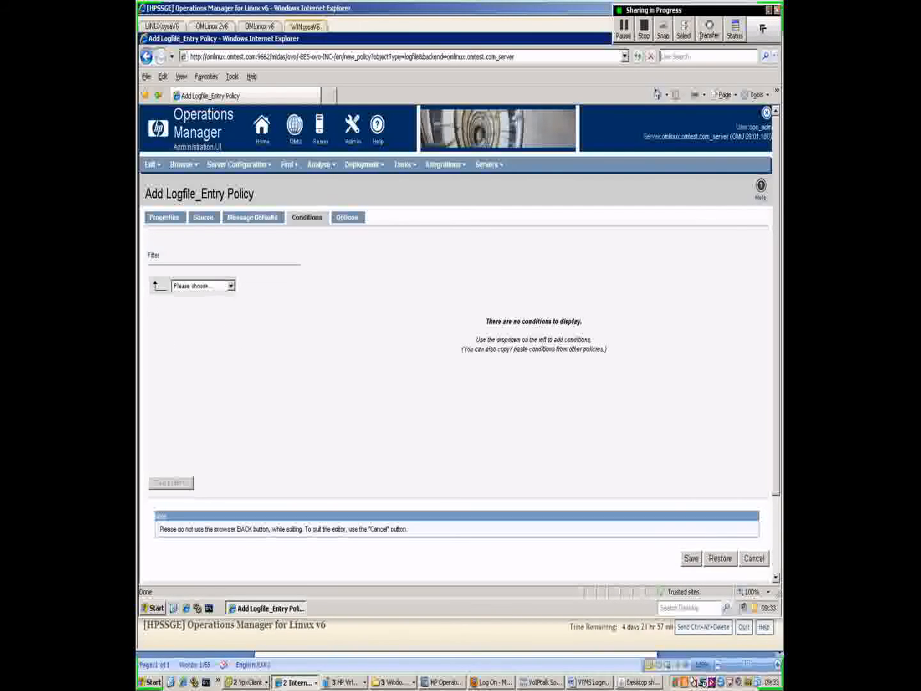
- Add a new condition named 'Match Oracle Error' that matches the text 'Error'
click(231, 286)
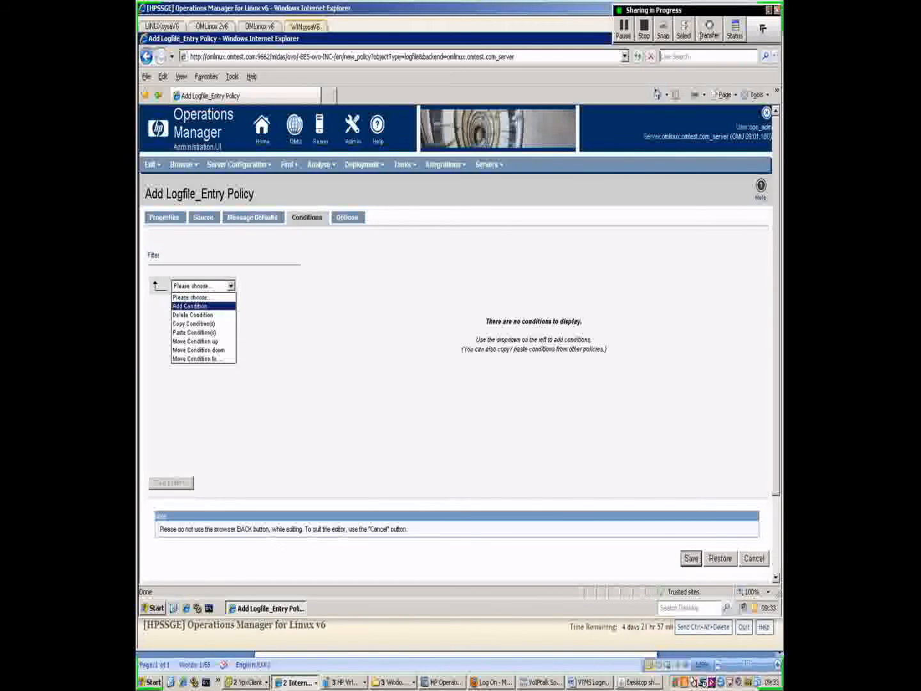
click(204, 308)
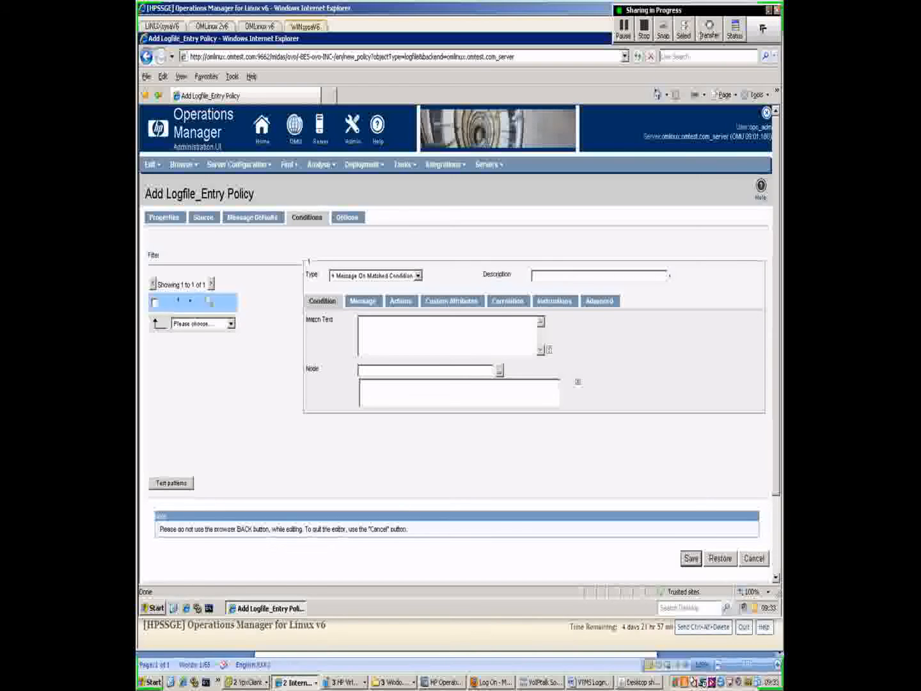
text(Match Oracle Error)
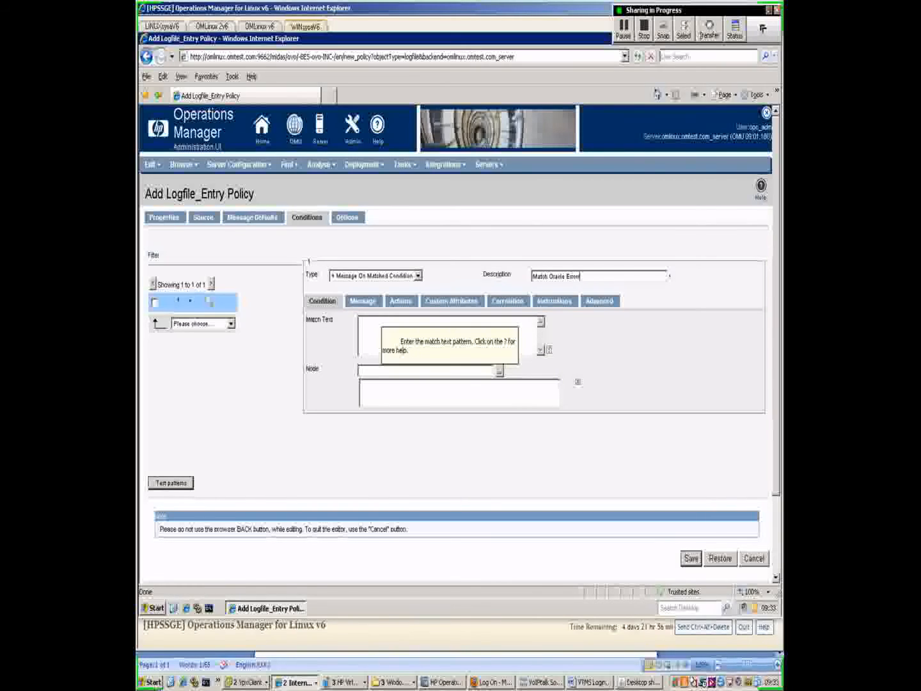
click(380, 322)
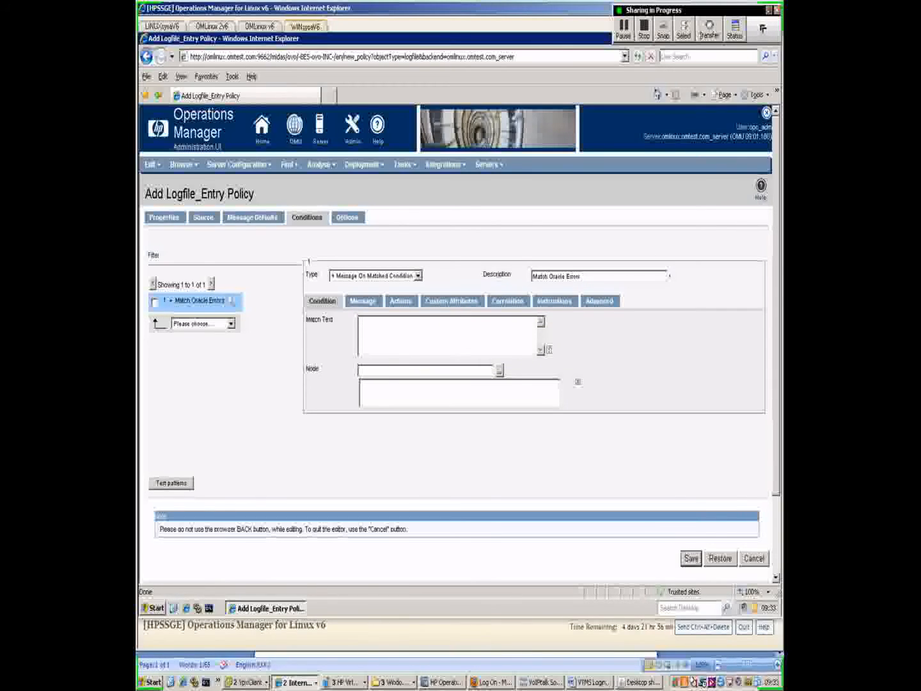
text(Error)
click(364, 300)
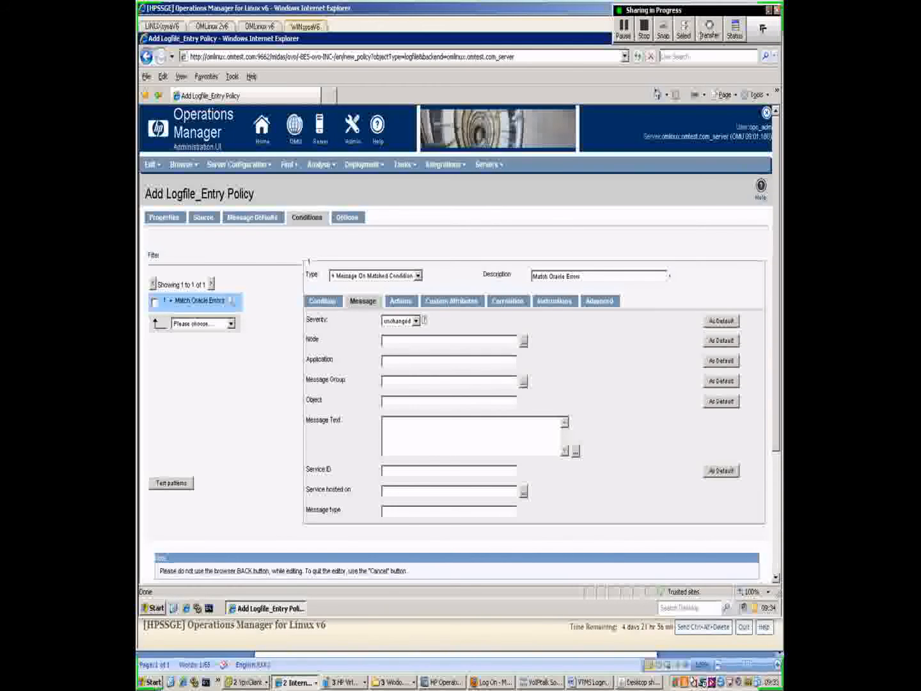
- Set the message severity to critical, with application and message group 'Oracle'
click(415, 321)
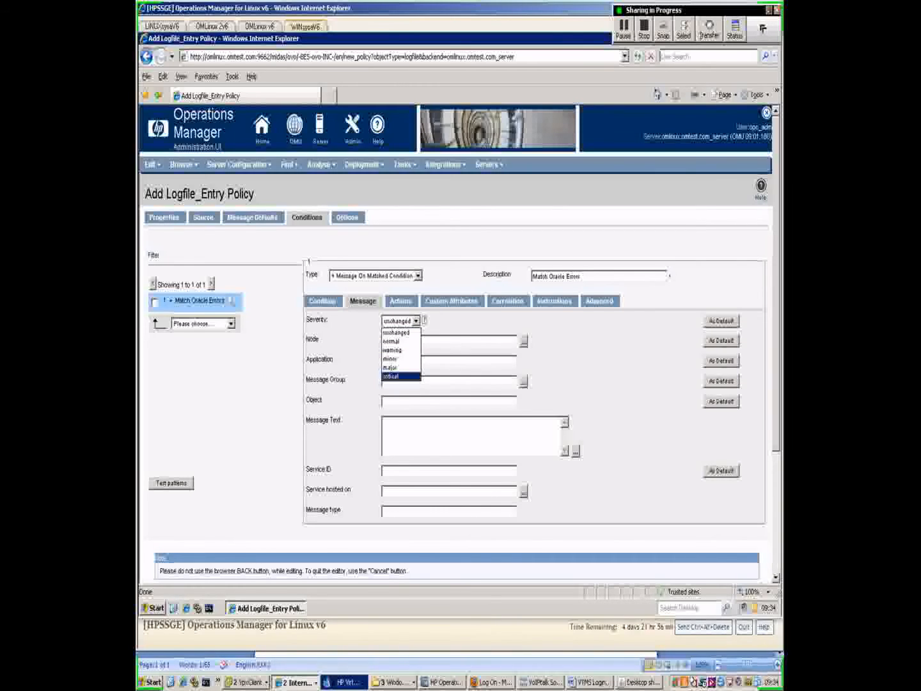
key(Return)
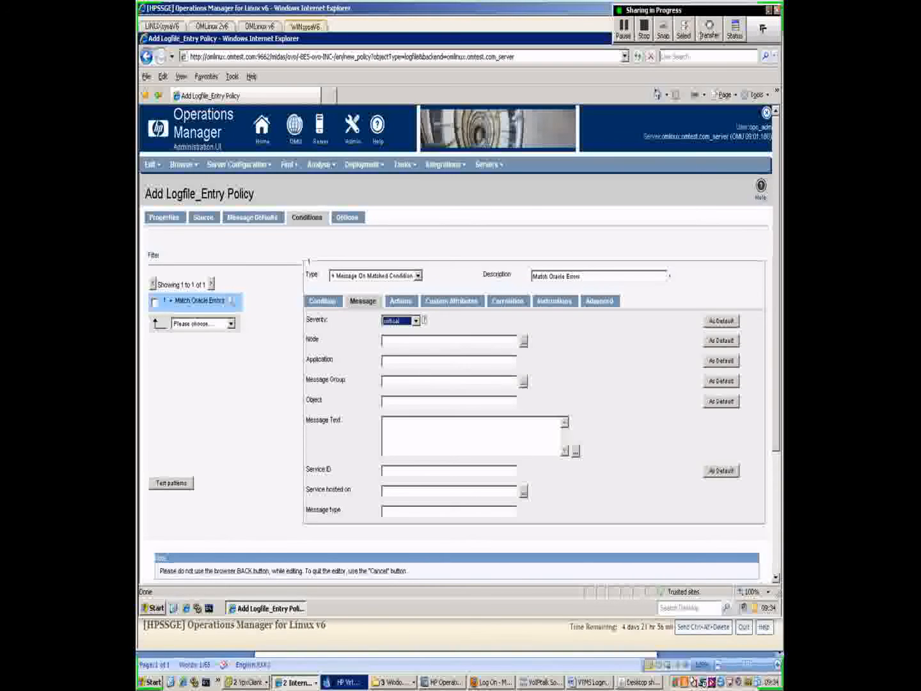
click(410, 360)
text(Oracle)
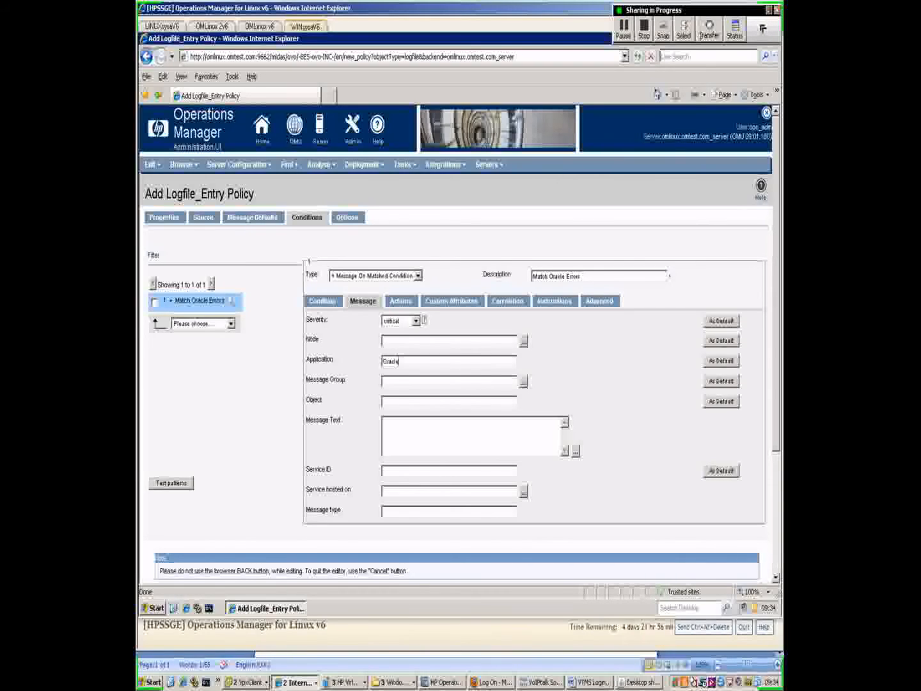
key(Tab)
text(Oracle)
- Set the message object to 'Database' and the message text to 'Database has shut down'
click(385, 423)
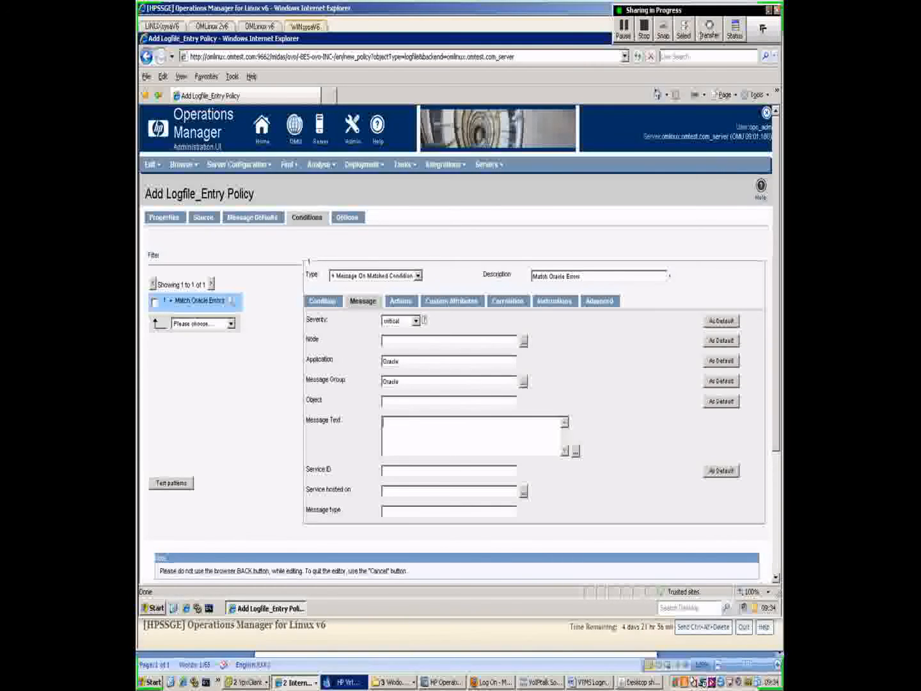
click(385, 402)
text(Database)
click(383, 423)
text(Database has shut down)
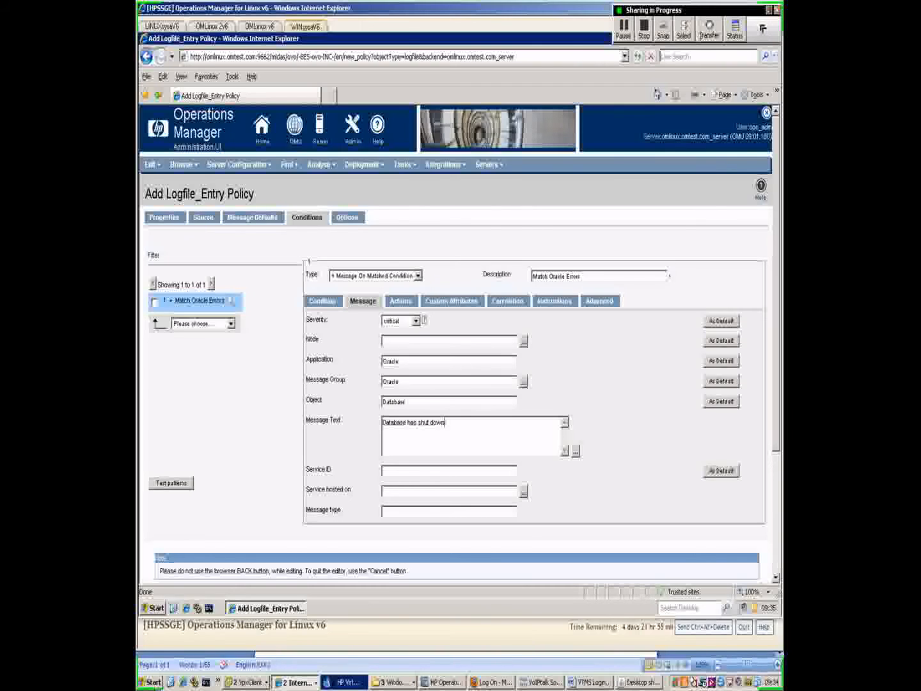
click(401, 302)
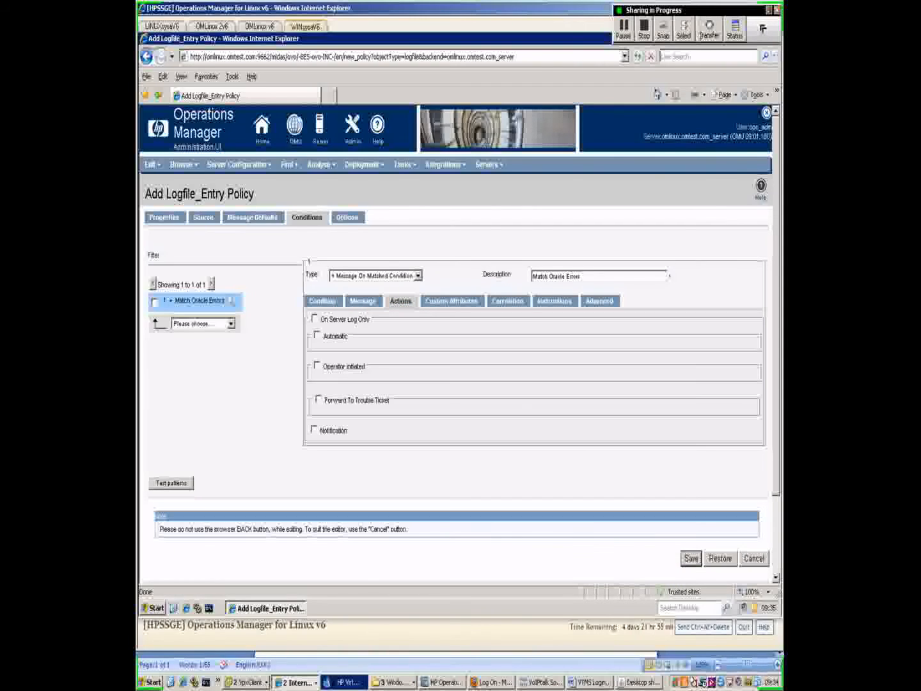
- Add an automatic action that runs 'ps -ef' and adds its output as an annotation
click(317, 335)
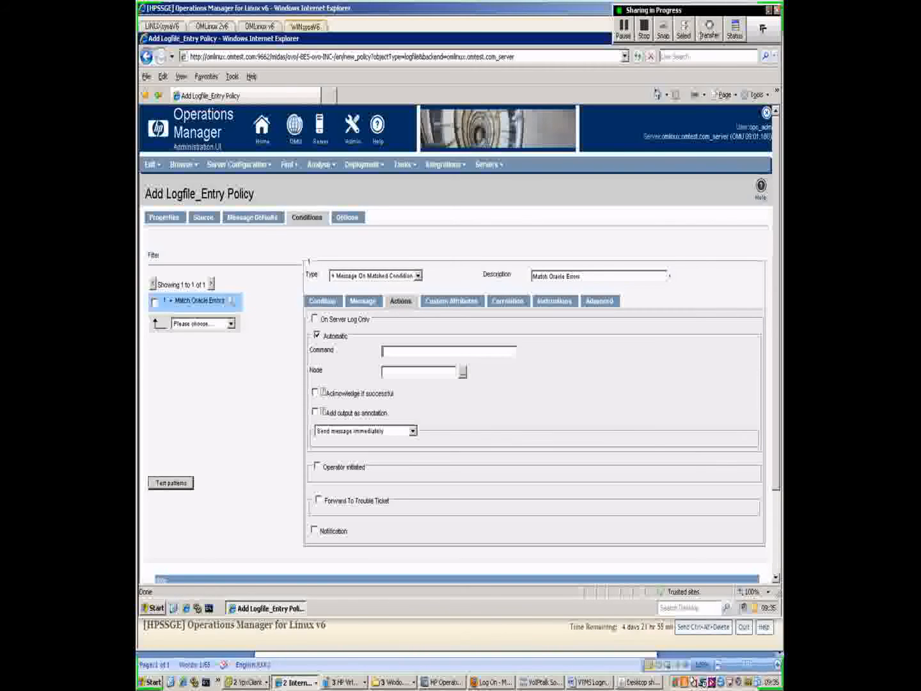
text(ps -ef)
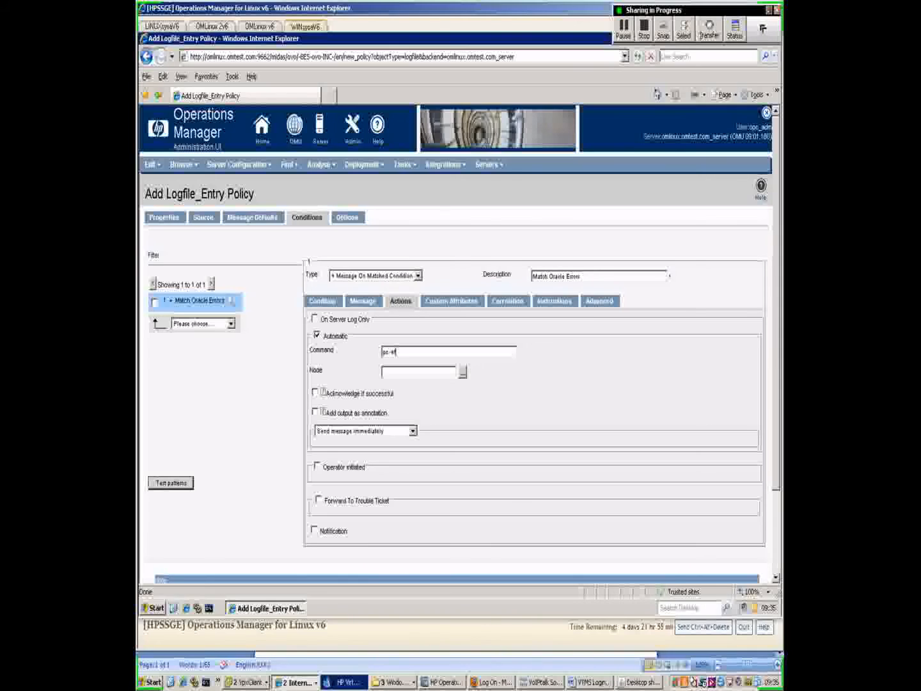
click(314, 411)
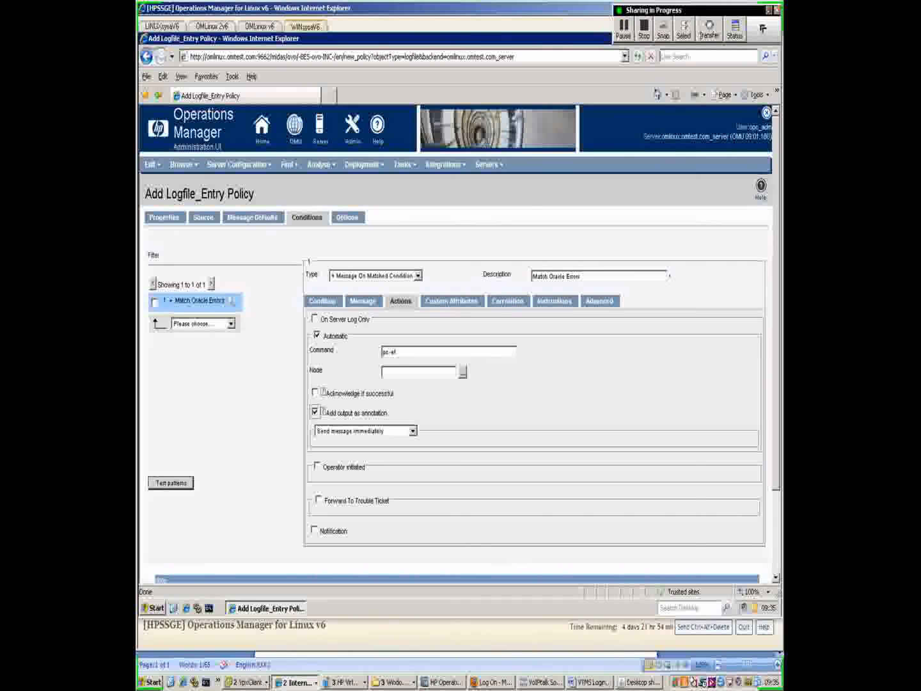
click(555, 302)
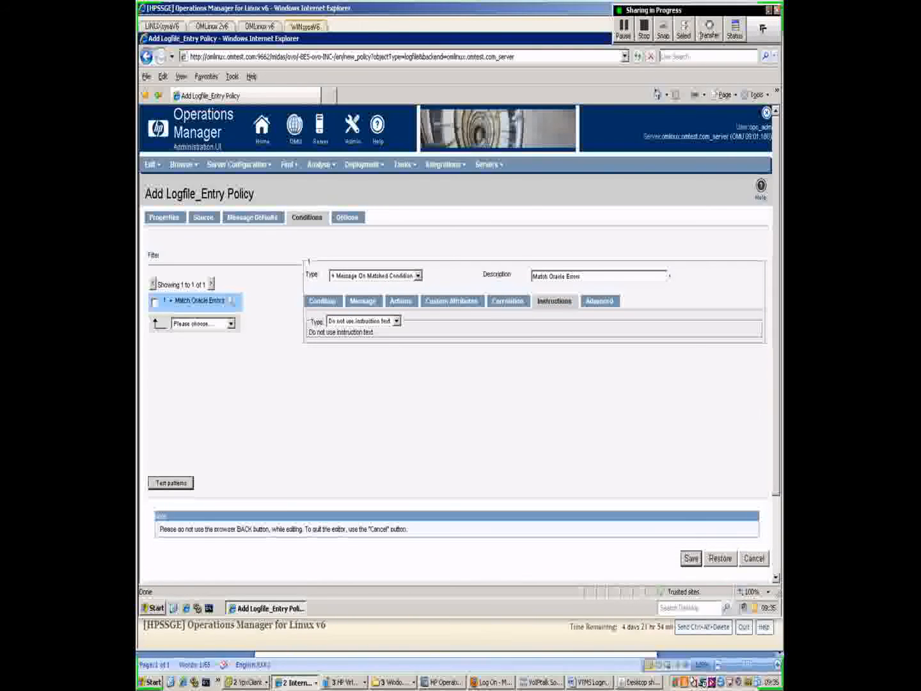
- Set the instruction text to 'Connect to server and restart the database' and save the policy
click(397, 321)
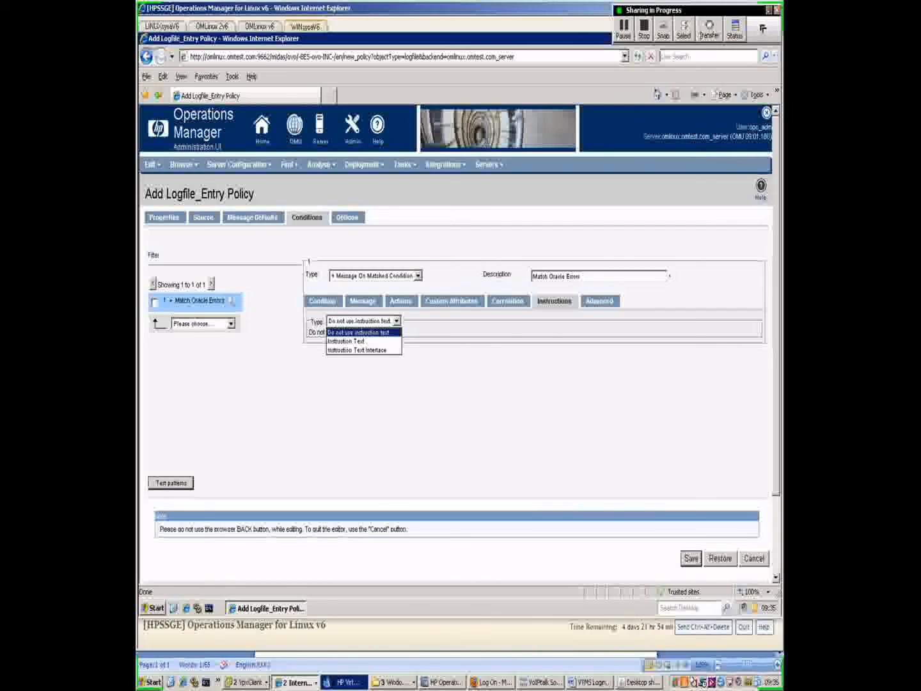
click(347, 342)
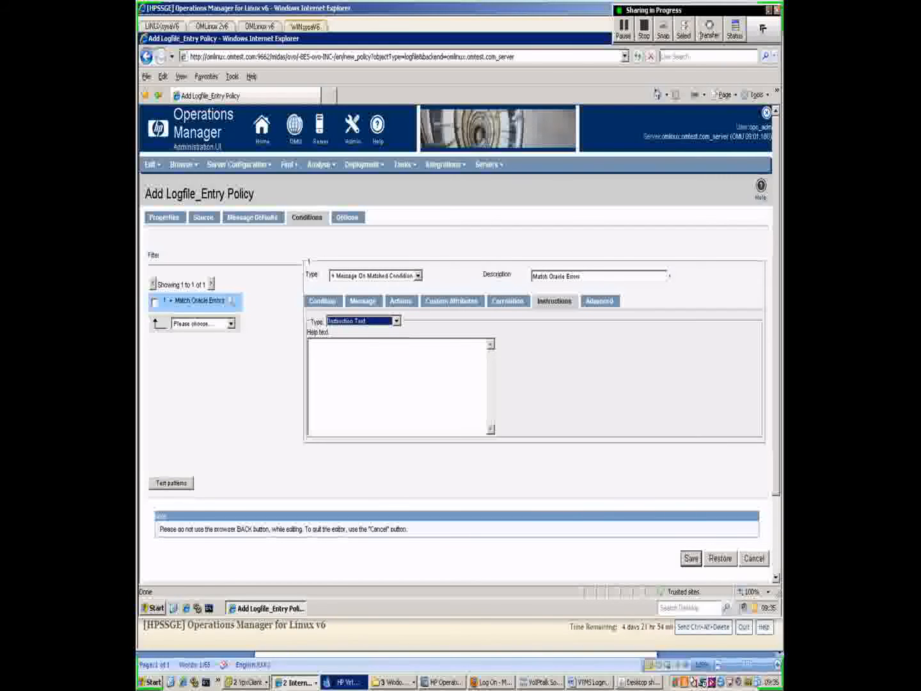
click(346, 355)
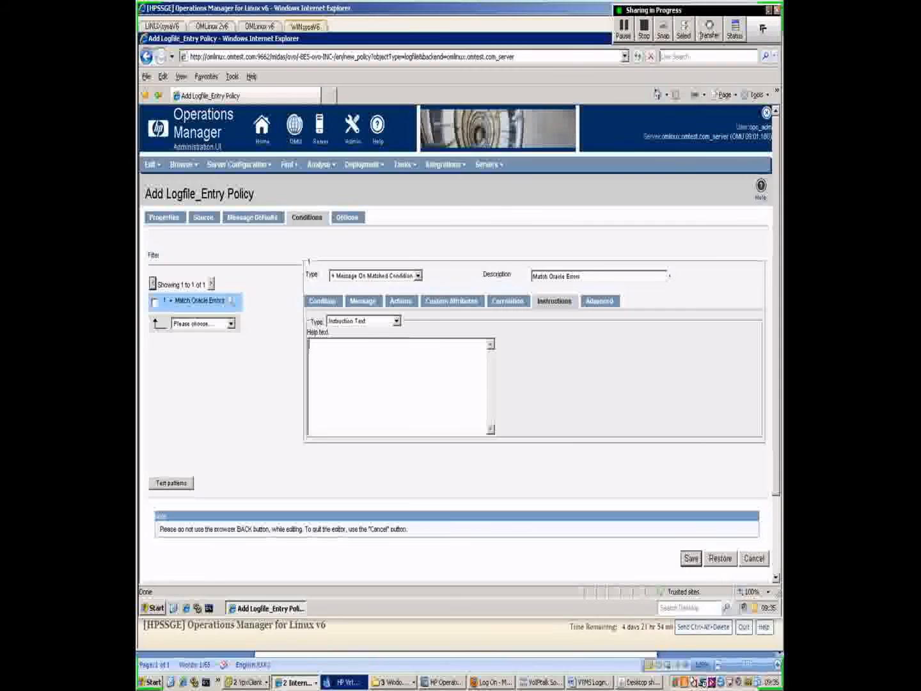
text(Connect to server and restart o)
text(atabase)
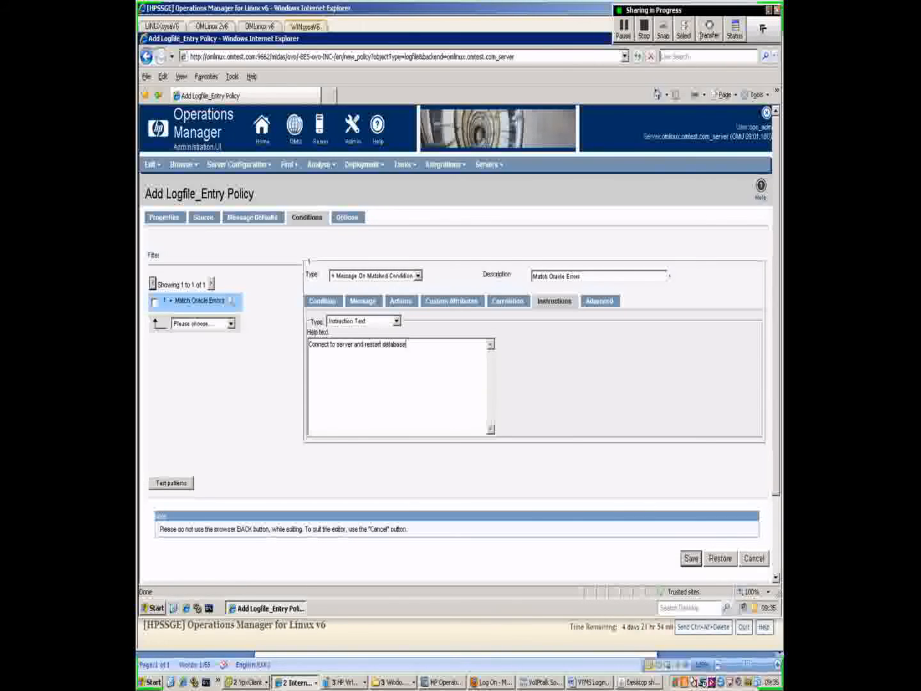
click(384, 344)
text(the)
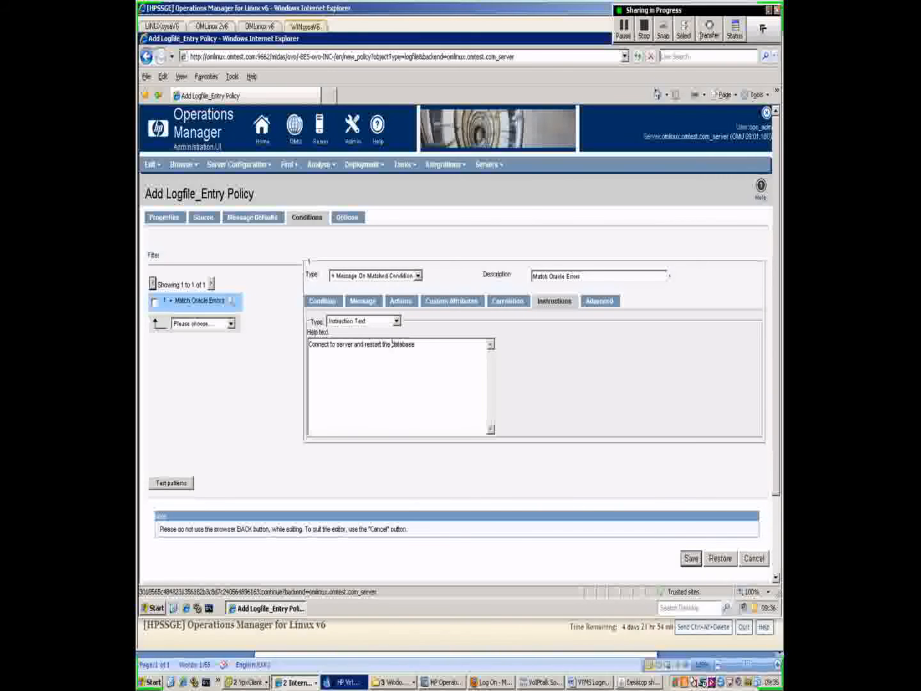
click(691, 558)
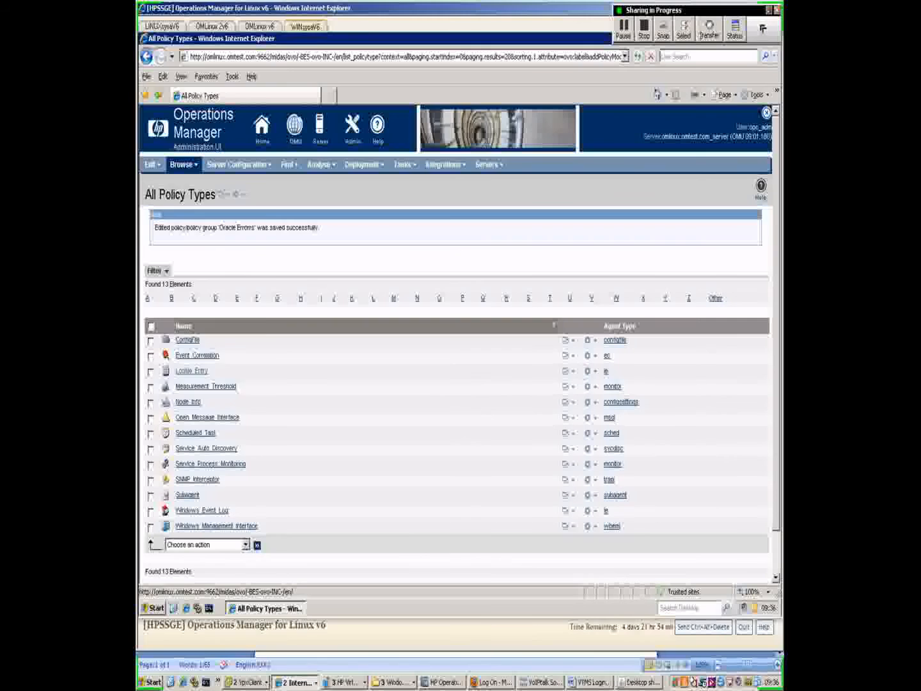
- Show the All Users list and begin adding a new user
click(183, 165)
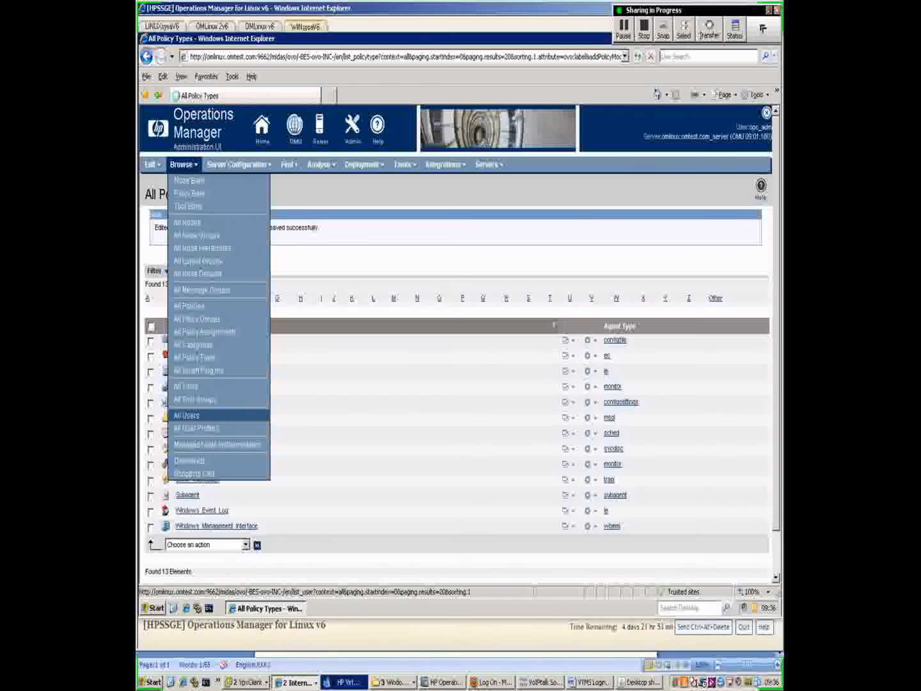
click(187, 415)
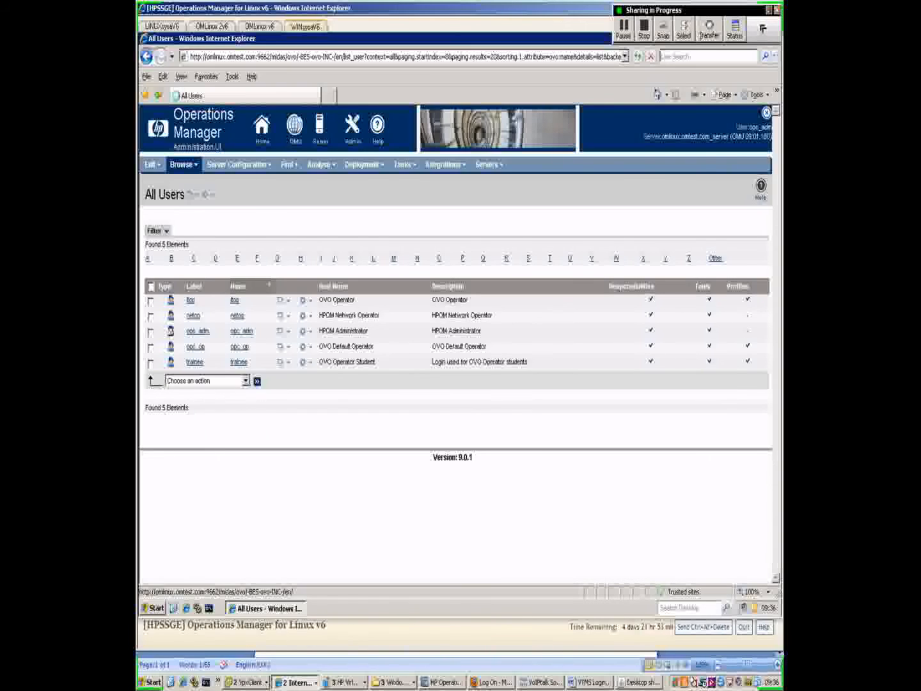
click(152, 165)
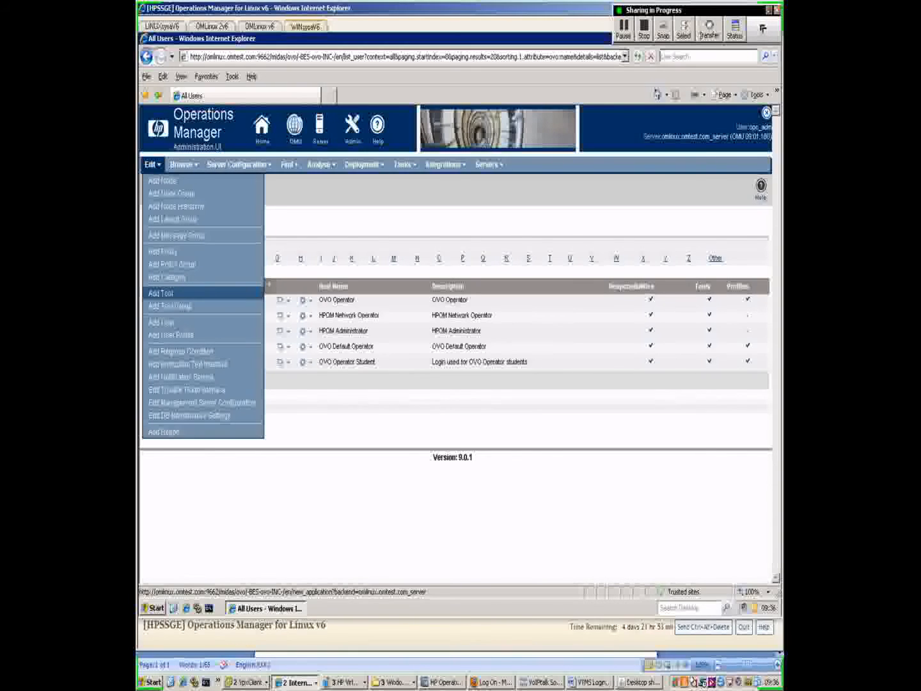
click(163, 322)
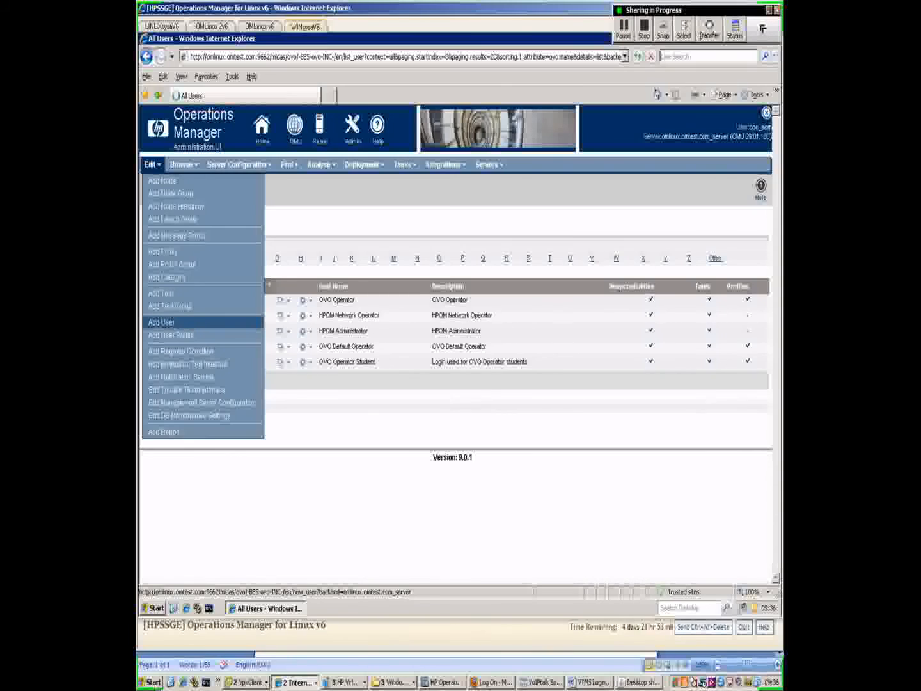
- Set the user name and label to 'Oracle' and the real name to 'Oracle Monitor'
click(319, 238)
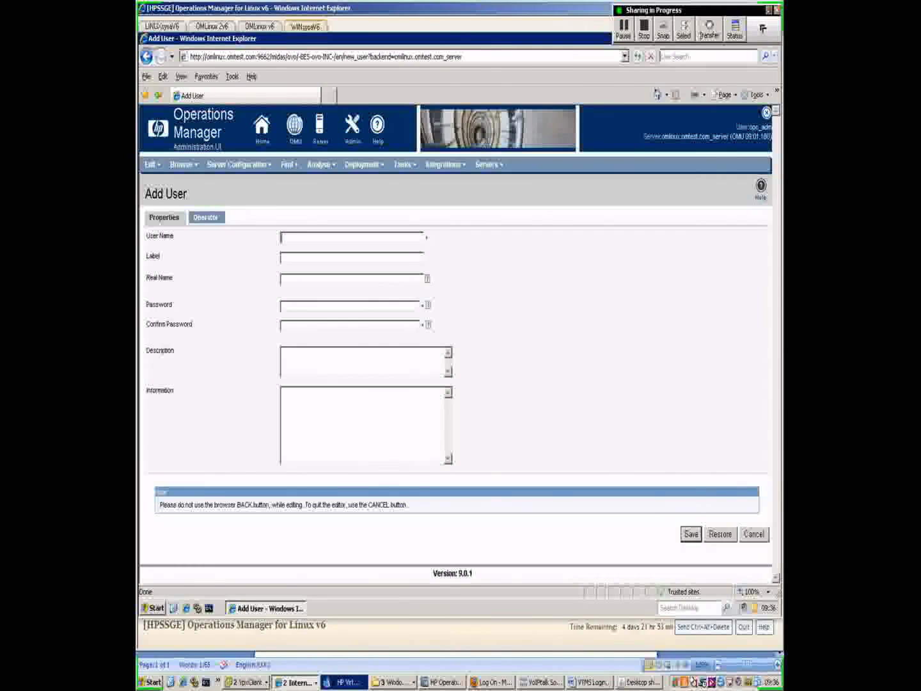
text(Oracle)
key(ctrl+a)
key(ctrl+c)
key(Tab)
key(ctrl+v)
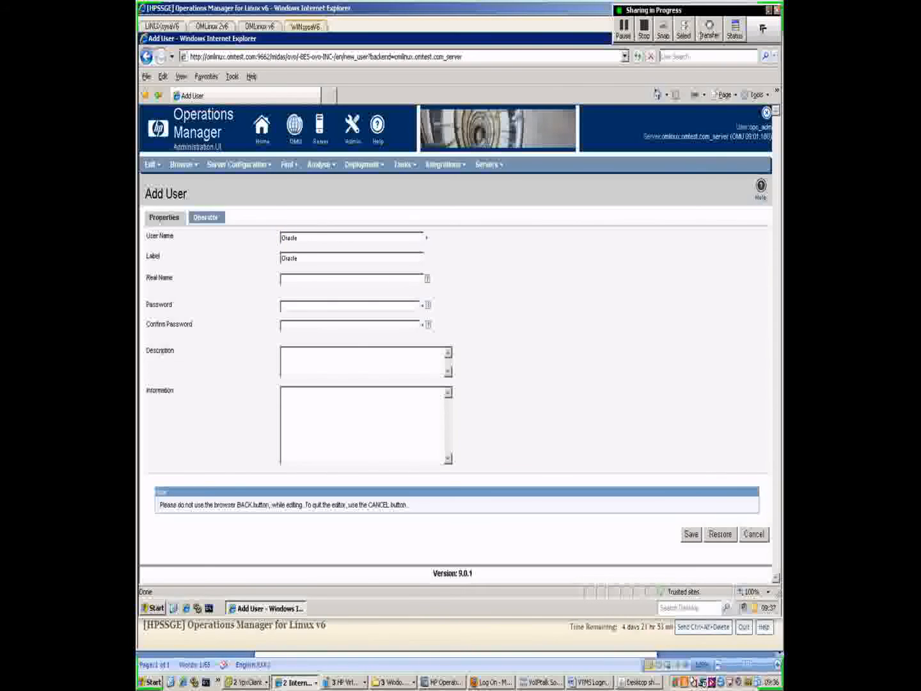
key(Tab)
key(ctrl+v)
text(Monitori)
key(BackSpace)
key(BackSpace)
text(r)
key(Tab)
key(Tab)
- Enter and confirm the new user's password
key(shift+Tab)
text(••••••)
key(Tab)
text(••••••)
key(Tab)
click(206, 217)
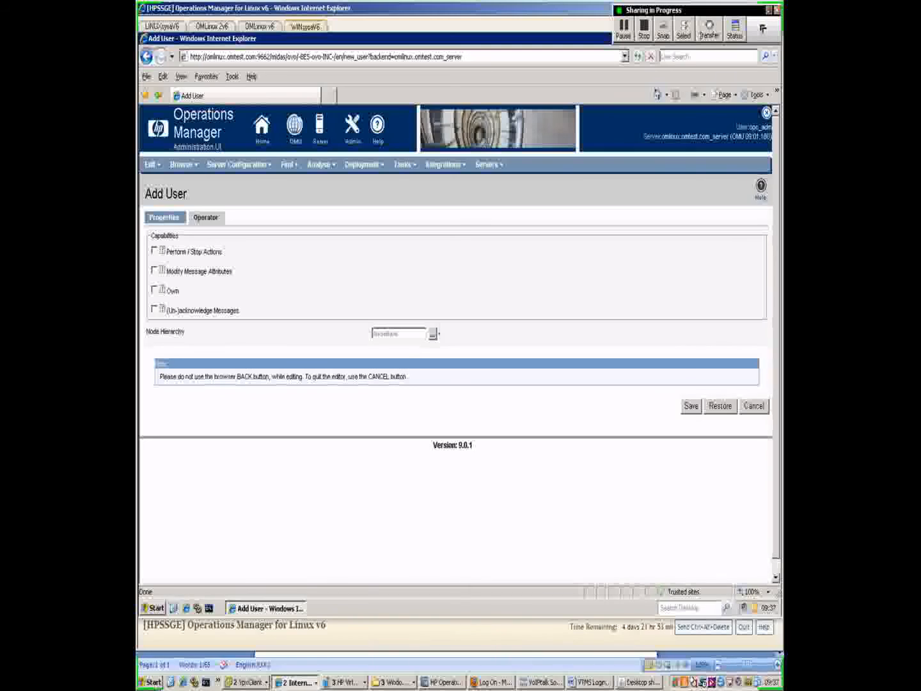
- Grant Perform/Stop Actions, Modify Message Attributes, Own and (Un-)acknowledge Messages, then save the user
click(154, 251)
click(154, 271)
click(154, 290)
click(155, 310)
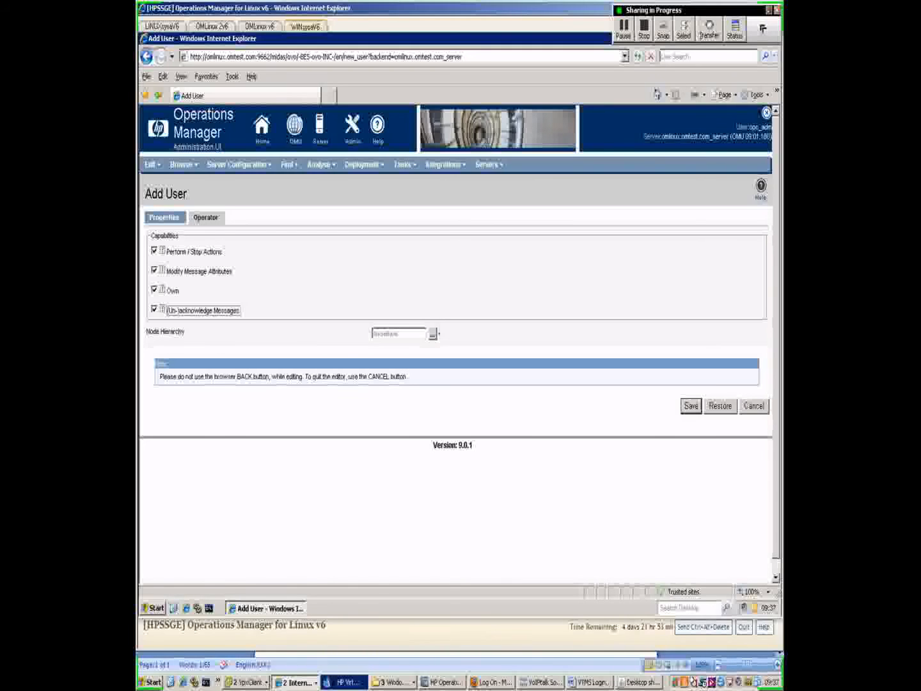
click(690, 406)
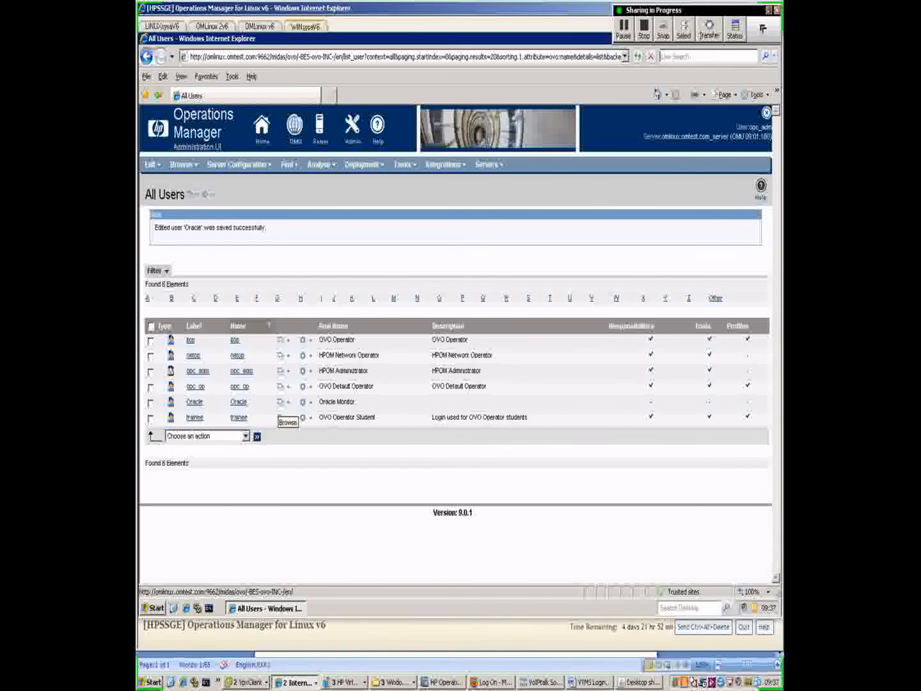
- Open Edit Responsibilities from the Oracle user's row actions menu
click(282, 402)
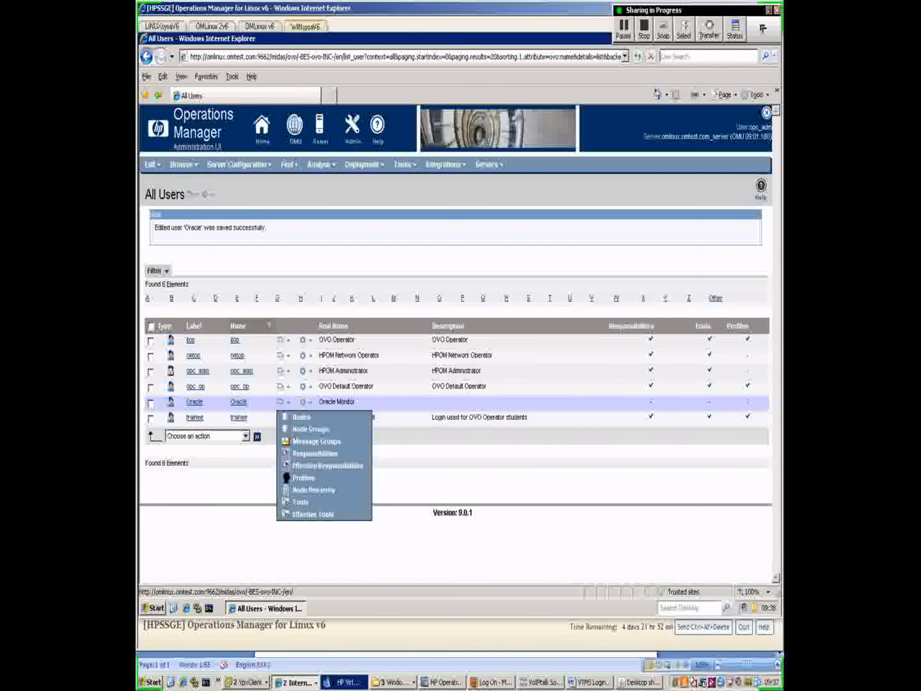
click(304, 402)
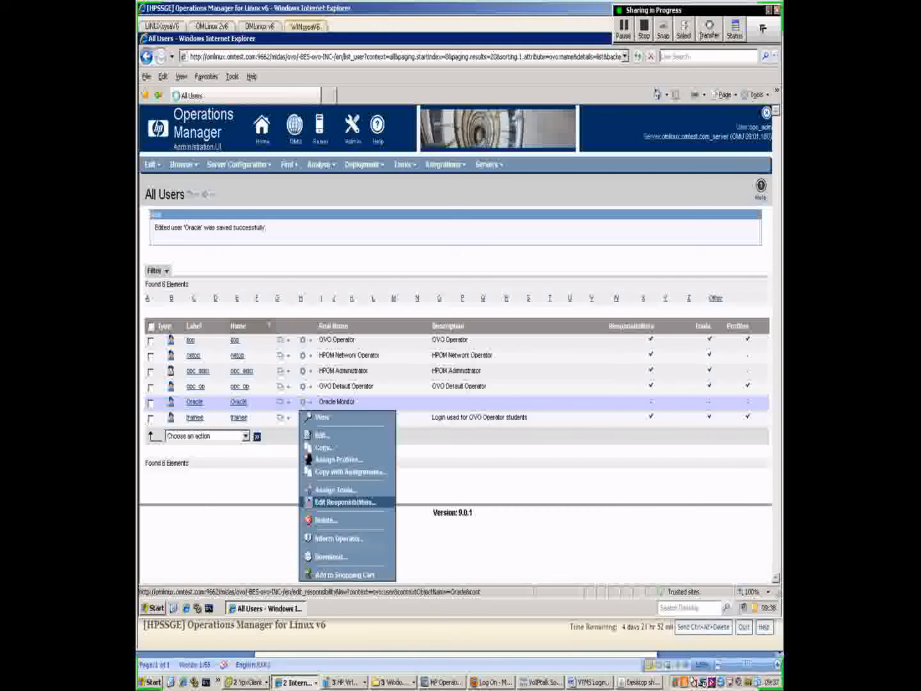
click(345, 503)
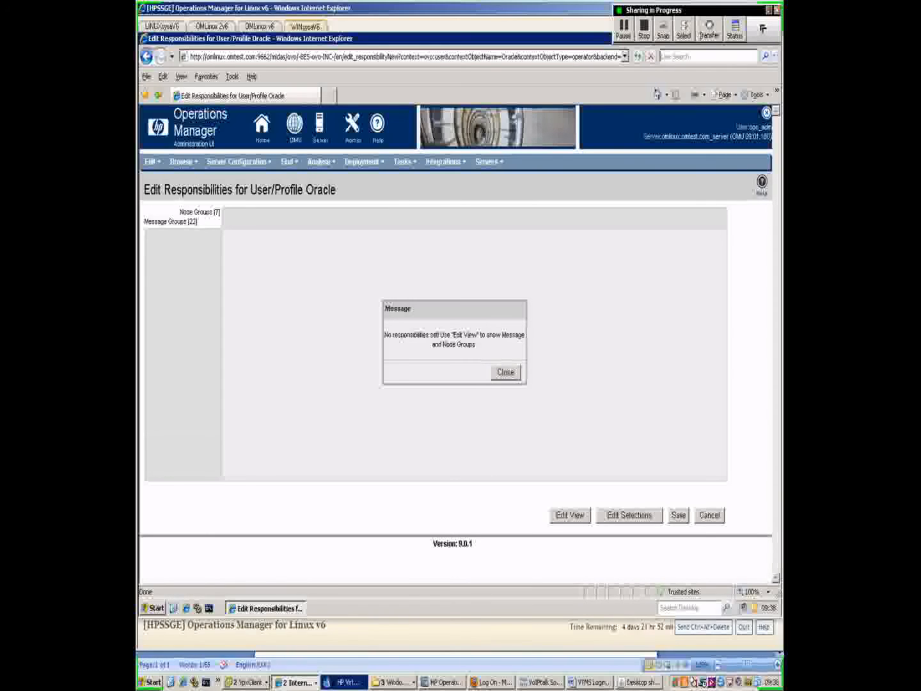
- Dismiss the no-responsibilities notice and bring up the Edit Matrix View dialog
click(506, 371)
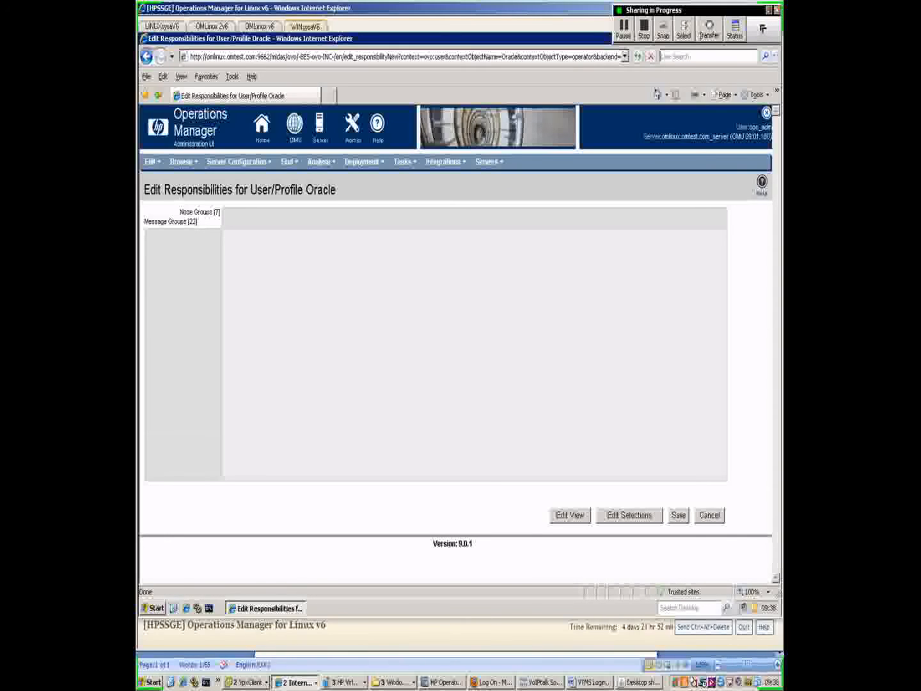
click(630, 515)
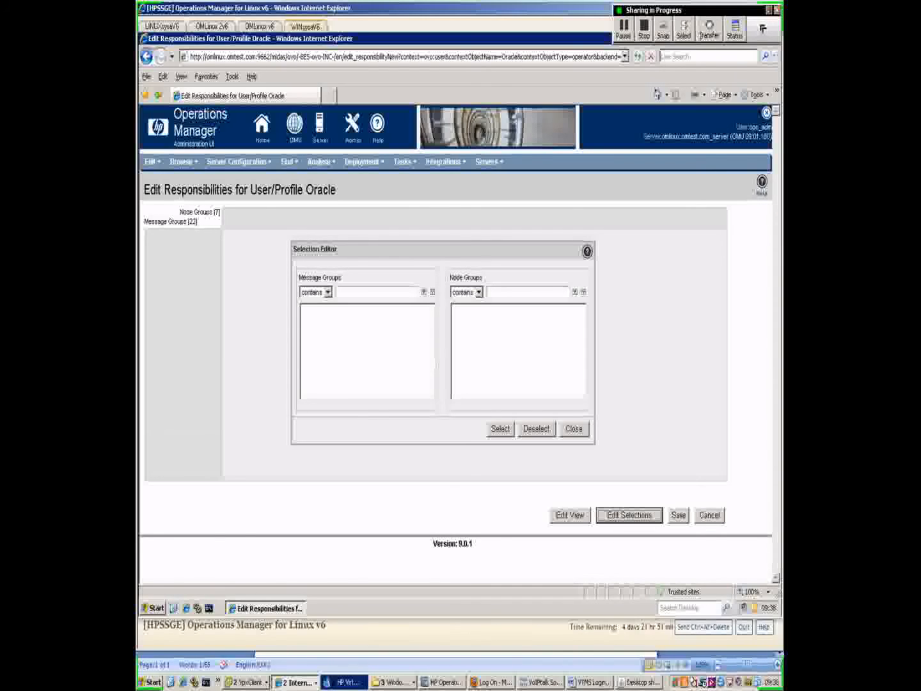
click(573, 429)
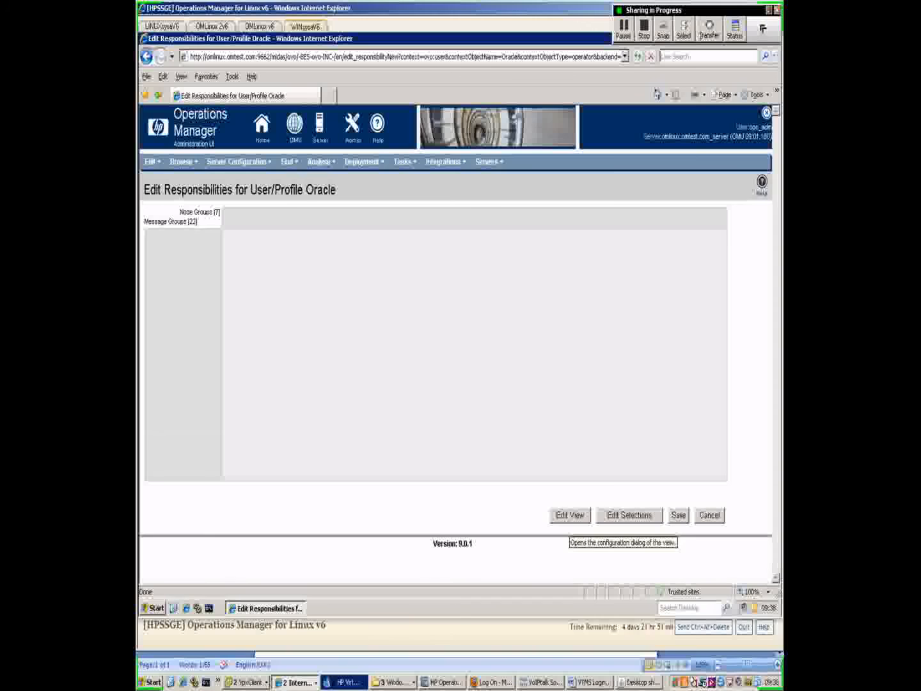
click(570, 515)
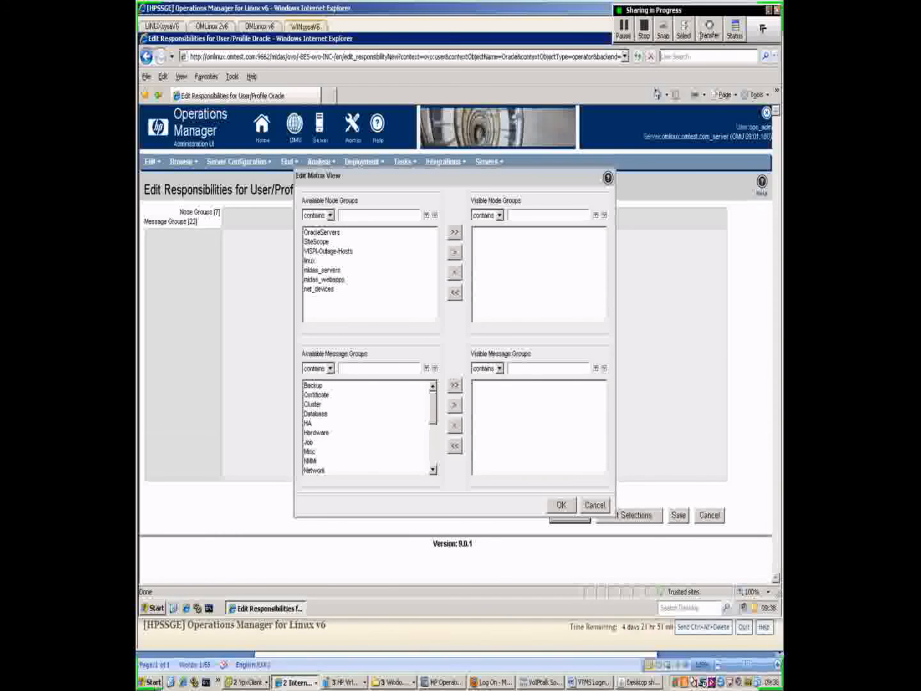
- Make OracleServers a visible node group and Oracle a visible message group, then apply
click(323, 232)
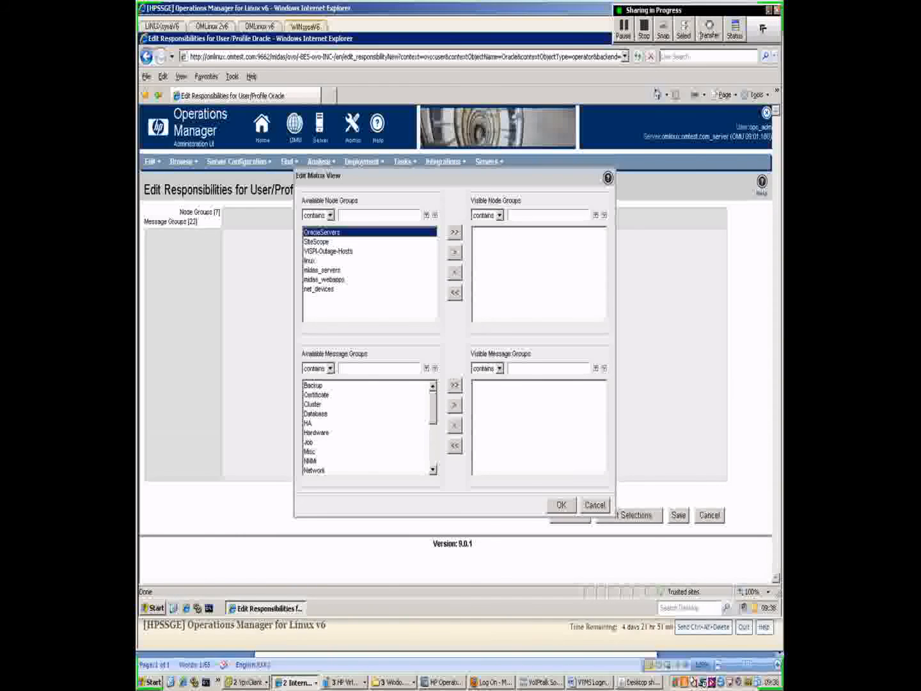
click(455, 252)
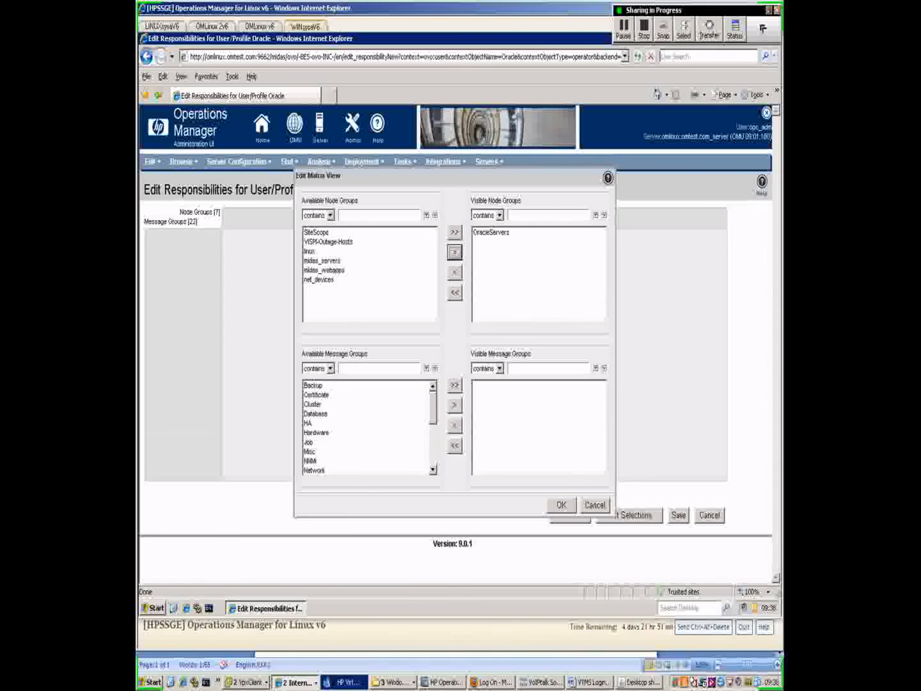
scroll(368, 428, down, 2)
scroll(368, 428, down, 1)
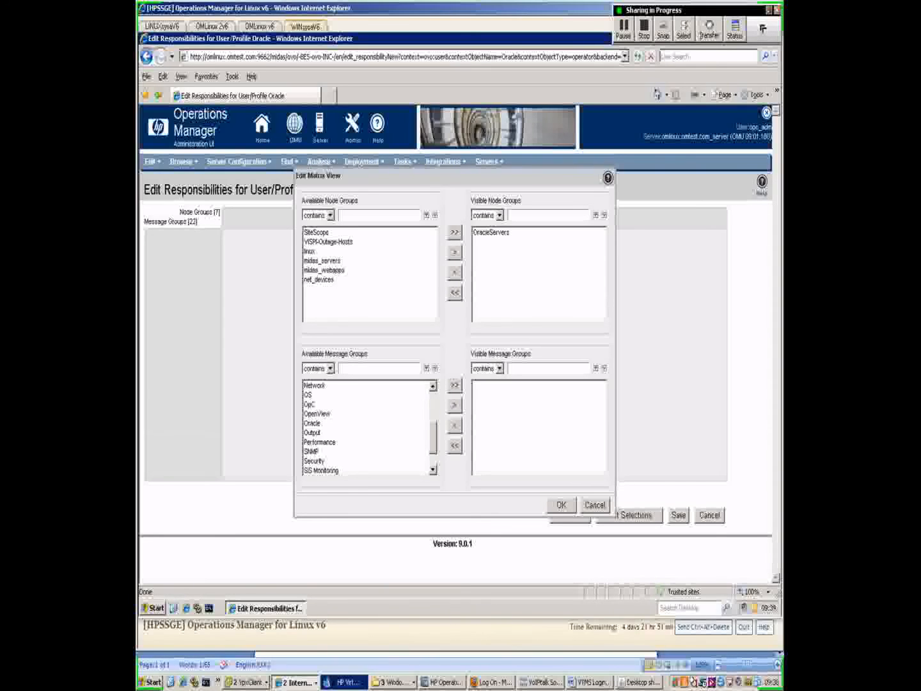
click(312, 423)
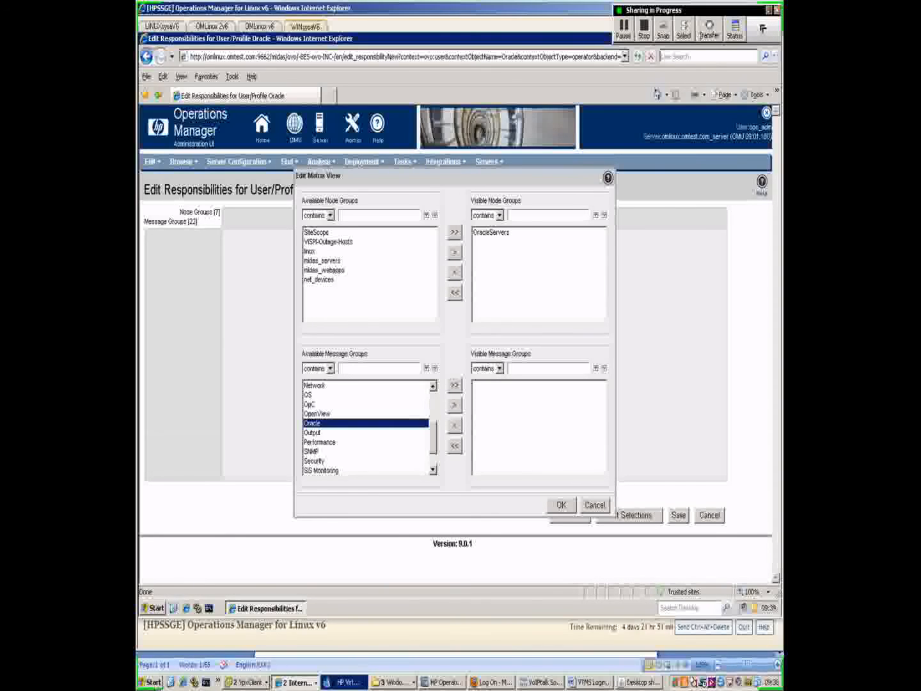
click(453, 406)
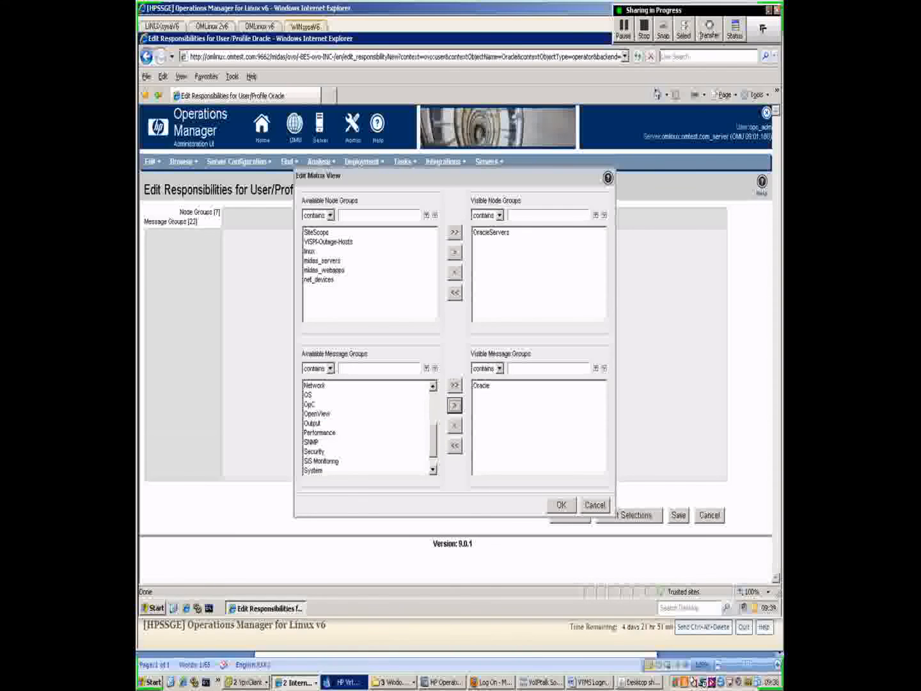
click(561, 504)
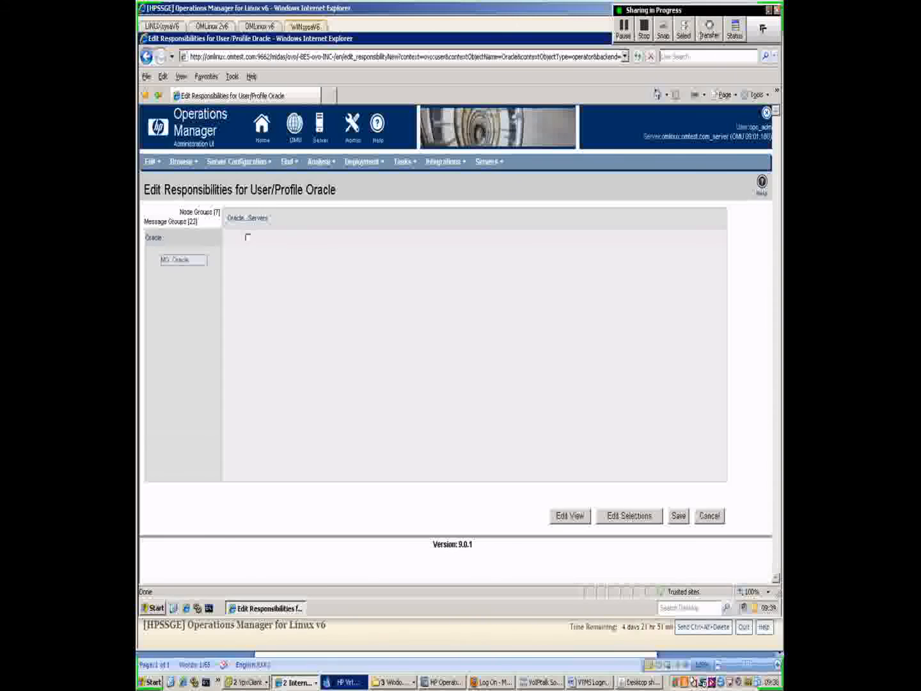
- Tick the Oracle message group on OracleServers in the responsibility matrix and save the Oracle user
click(248, 237)
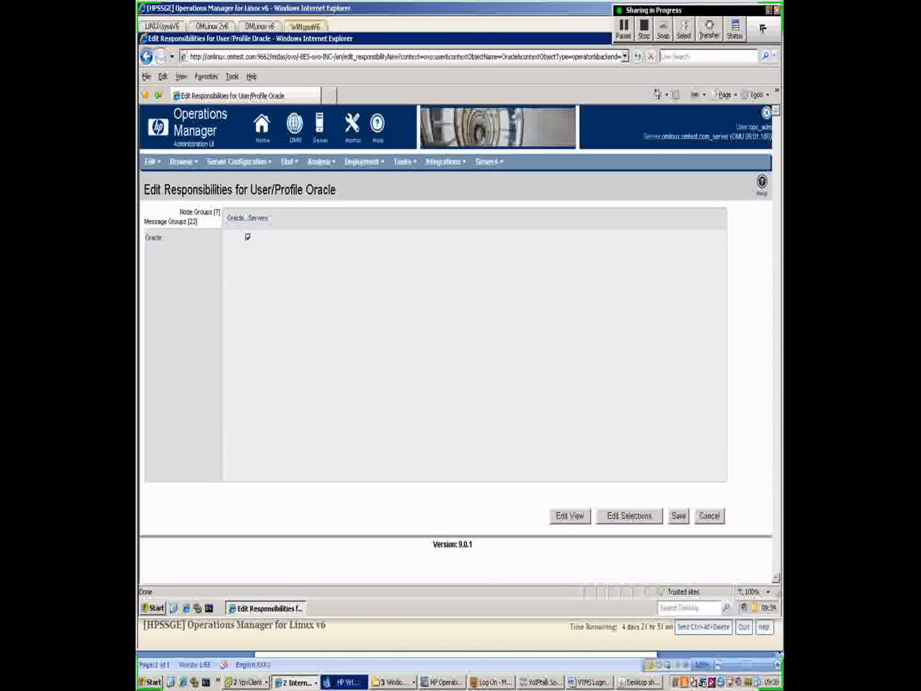
click(677, 516)
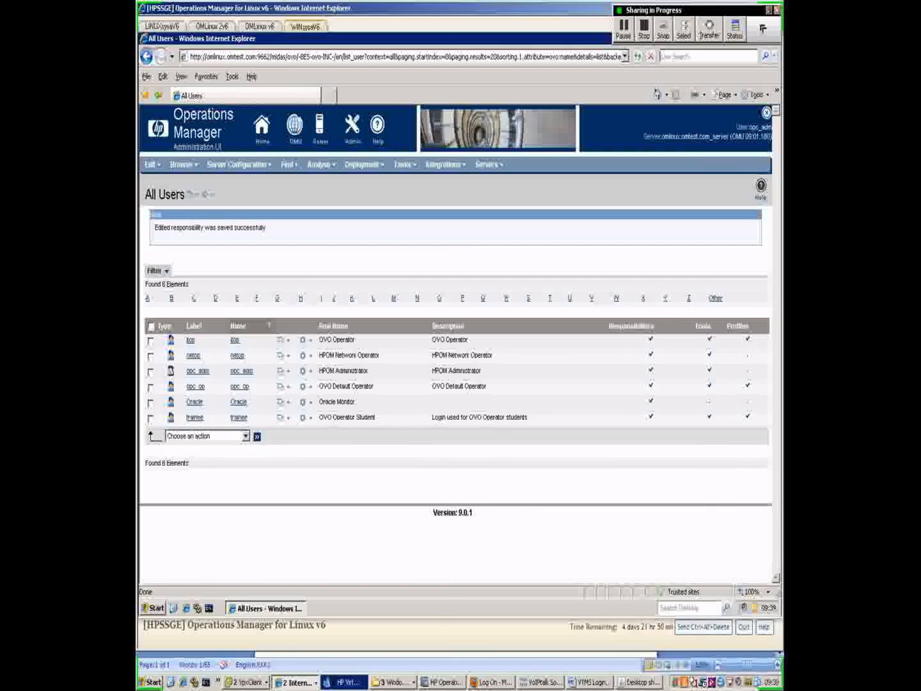
- Browse to All Nodes, then switch to the All Node Groups list showing OracleServers
mouse_move(183, 165)
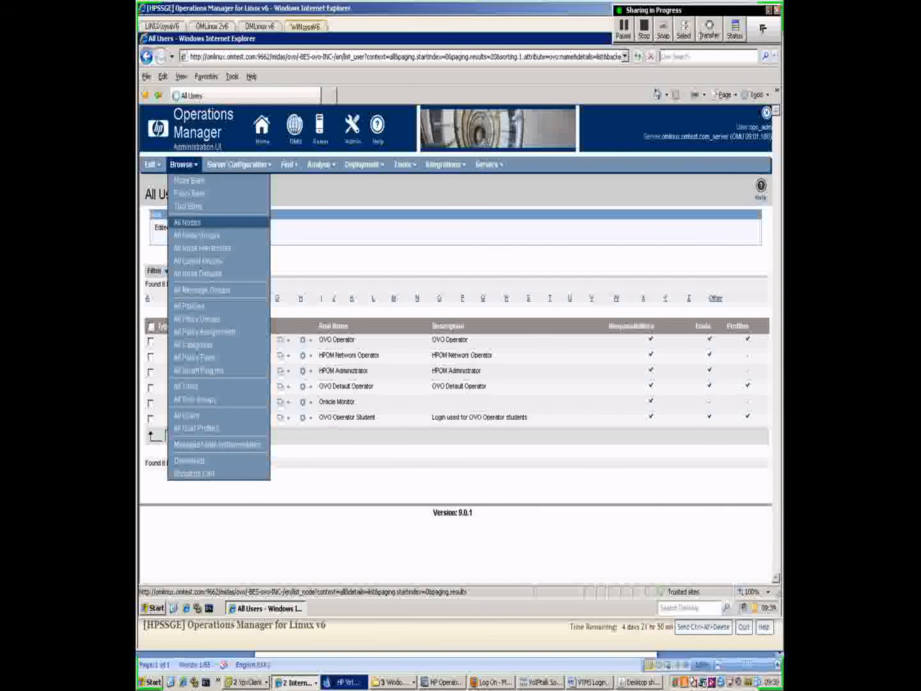
click(188, 221)
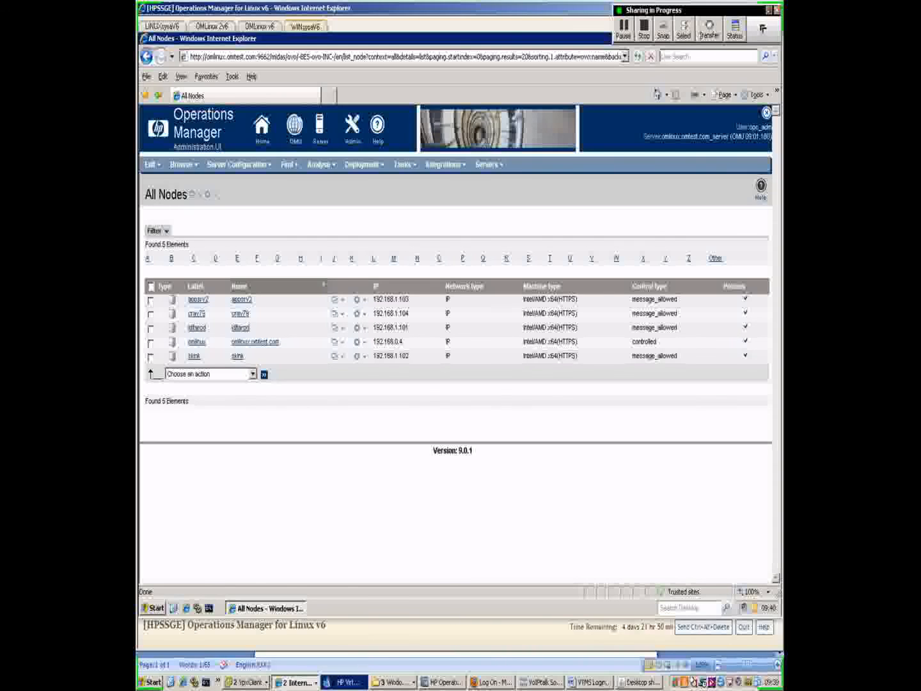
click(184, 164)
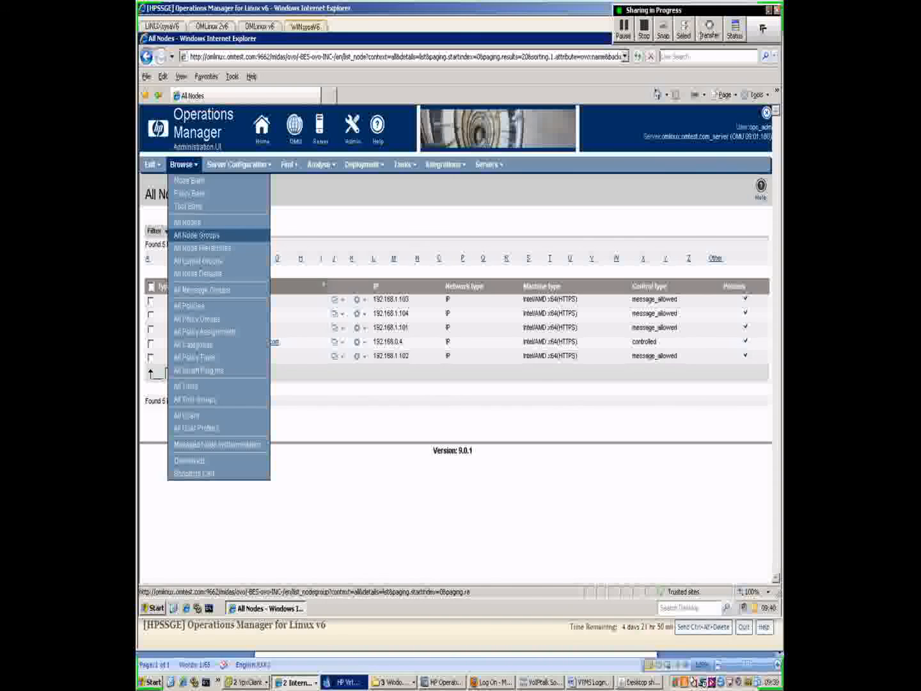
click(196, 235)
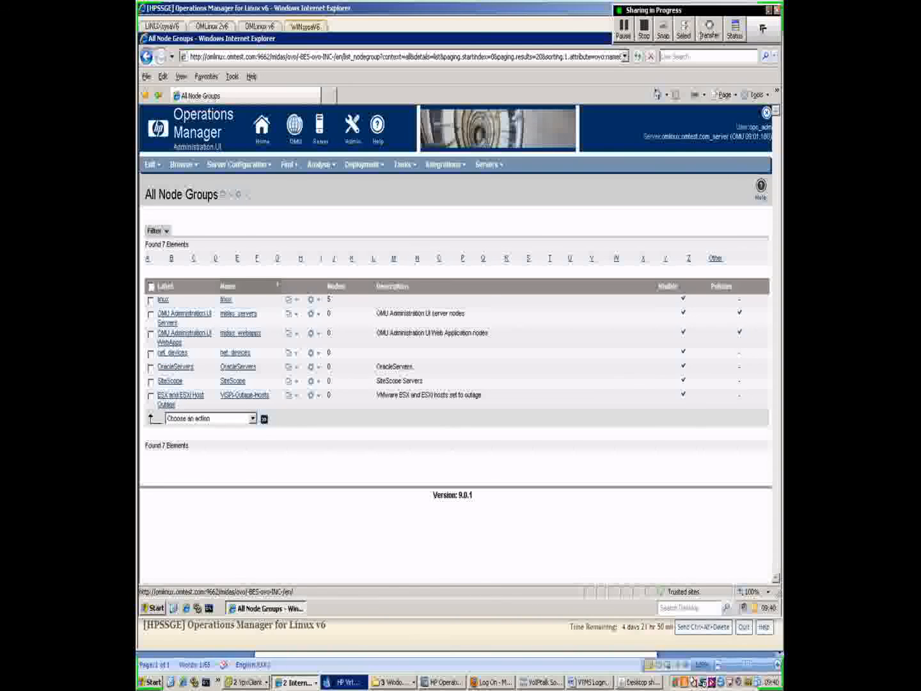
- Assign OraclePolicyGroup to OracleServers by locating policy groups filtered on 'oracle'
click(311, 367)
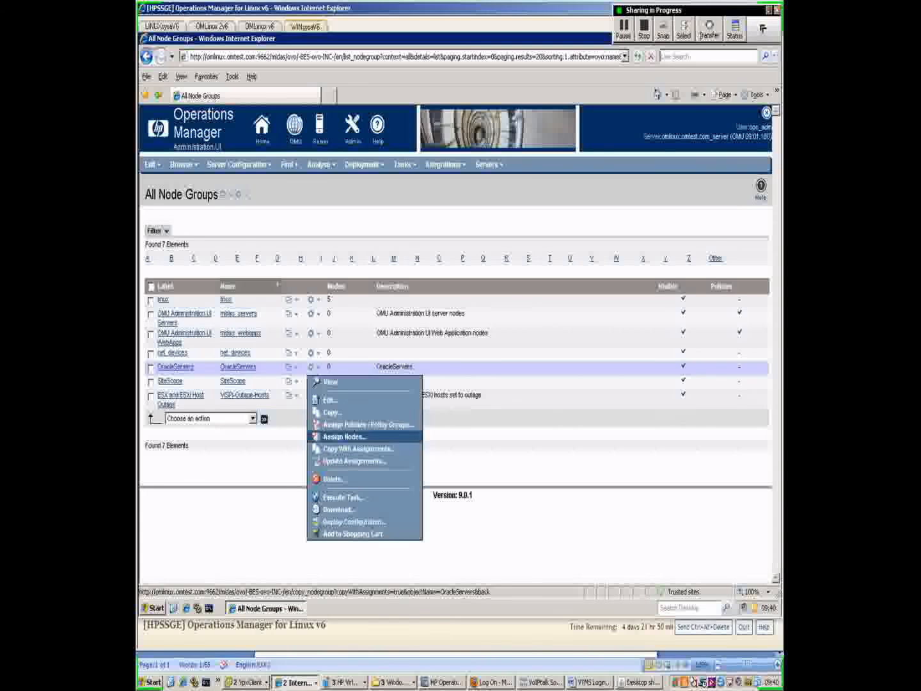
click(368, 423)
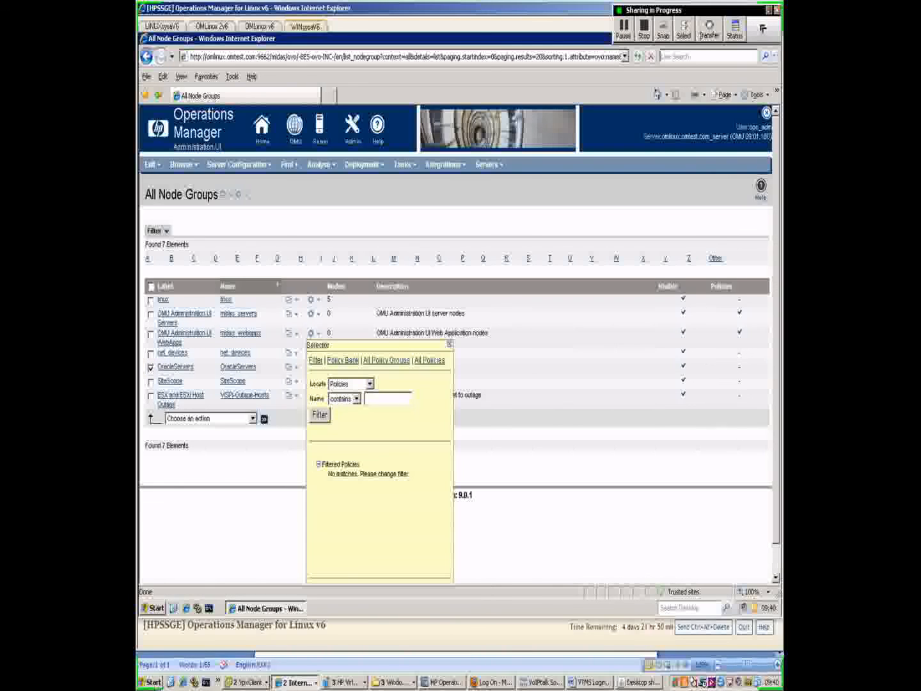
click(370, 384)
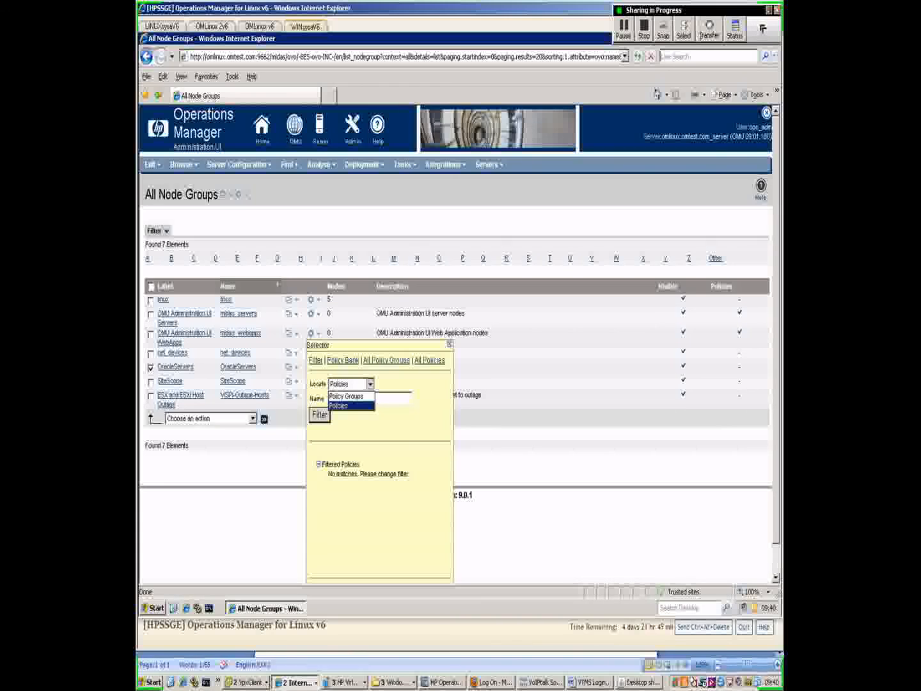
click(345, 396)
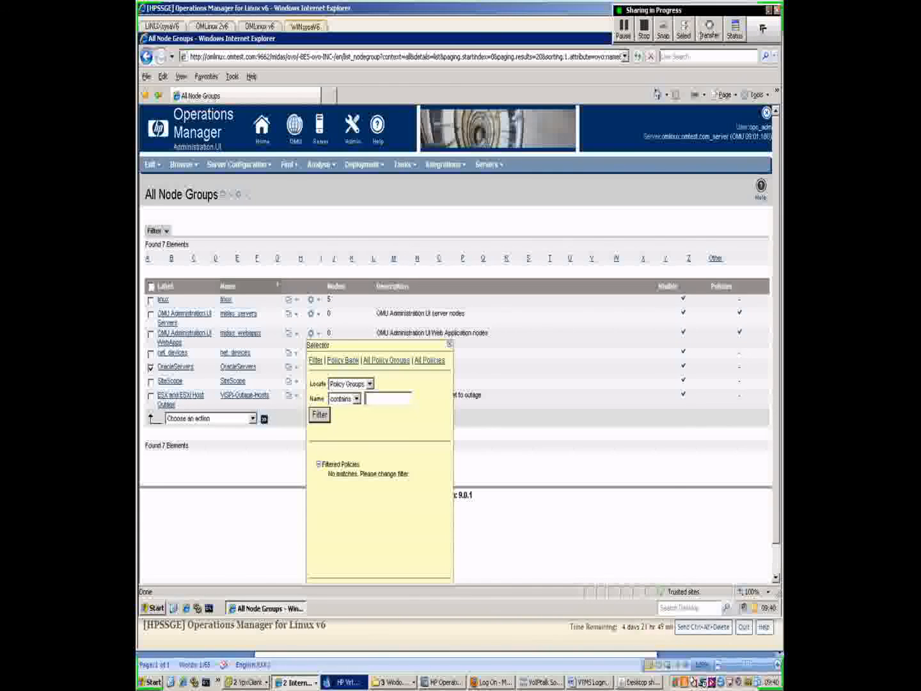
text(oracle)
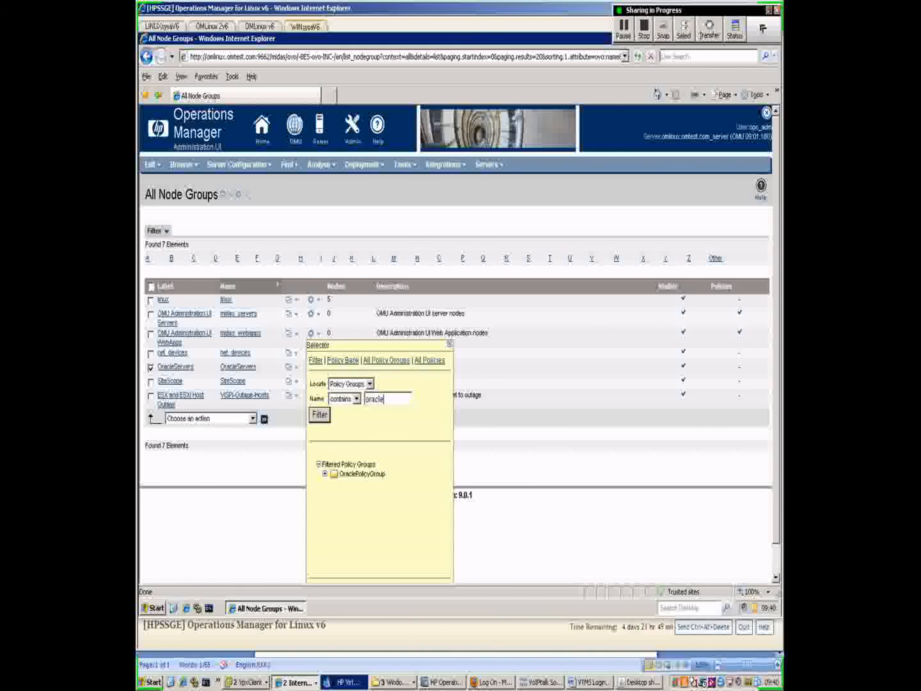
click(362, 474)
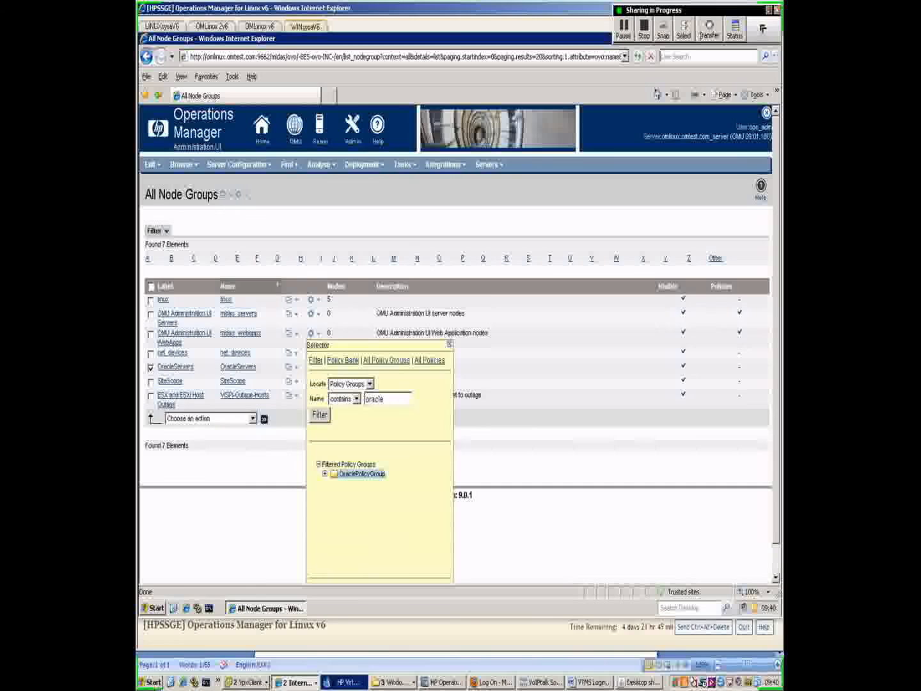
scroll(362, 474, down, 1)
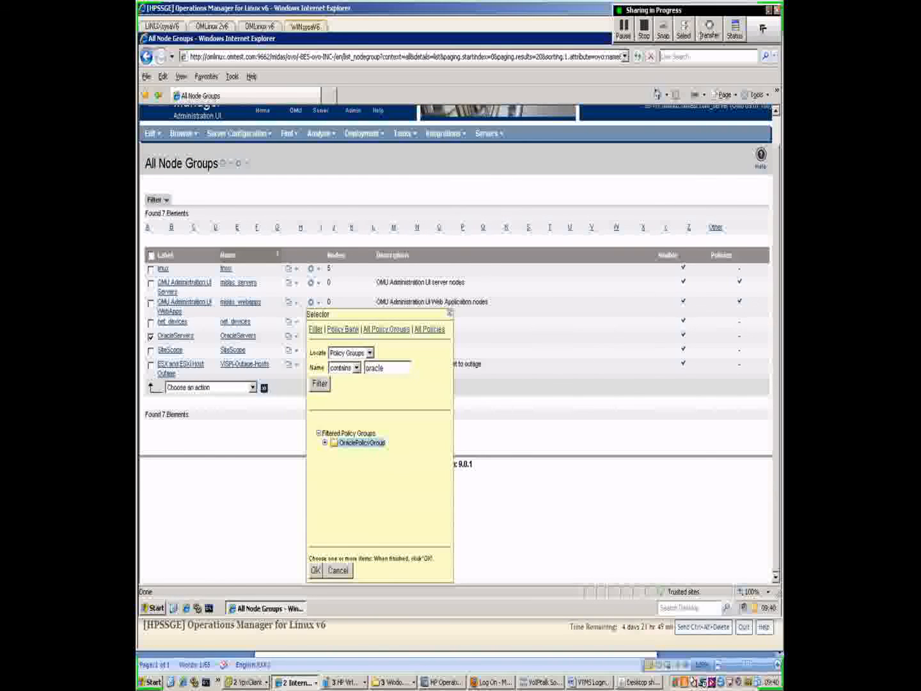
click(316, 570)
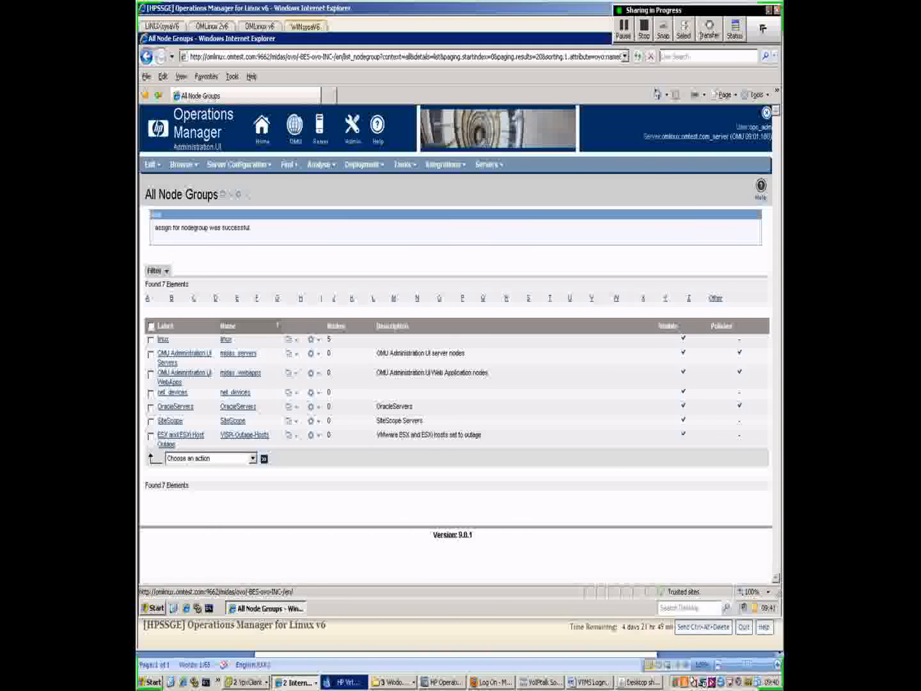
- Assign node omlinux.omtest.com to OracleServers from the filtered list of available nodes
click(313, 407)
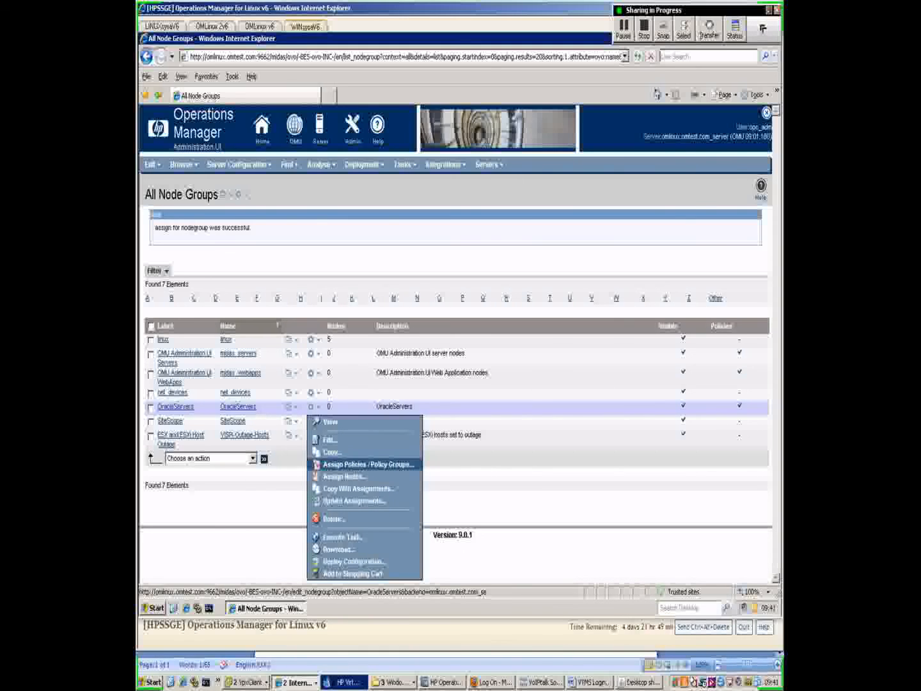
click(345, 477)
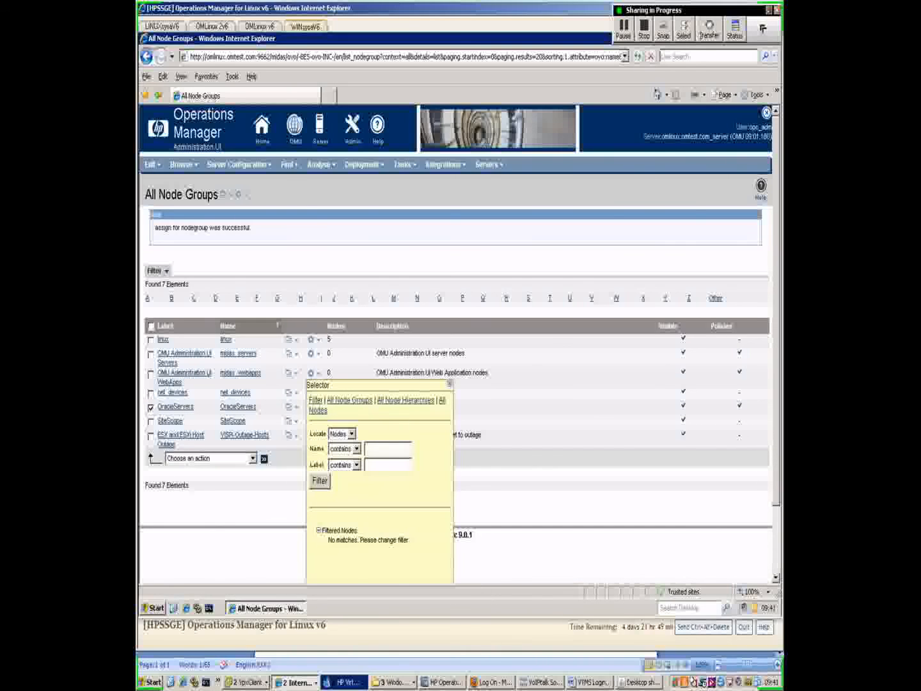
scroll(456, 344, down, 2)
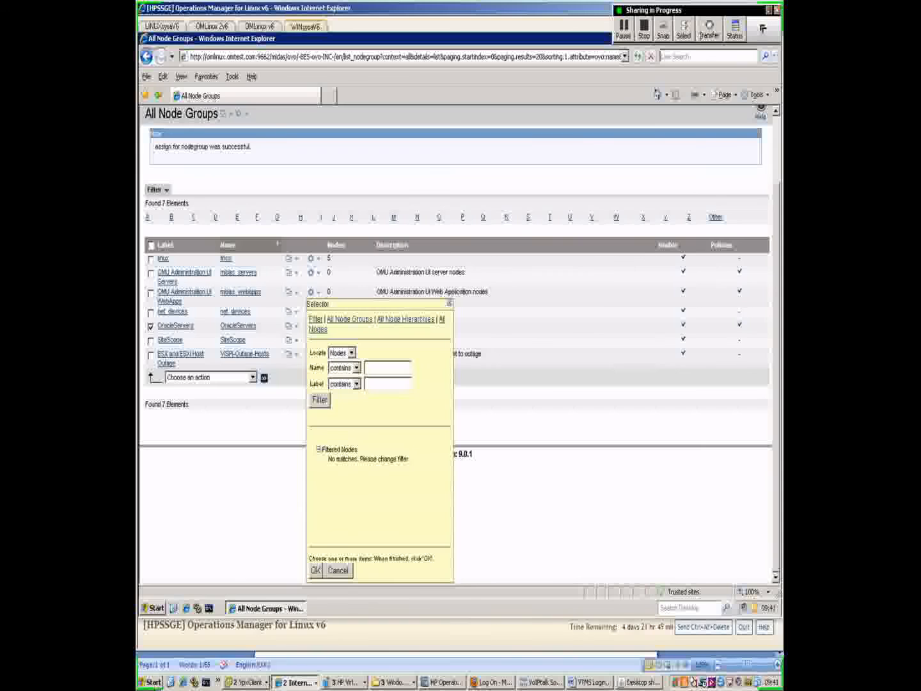
click(320, 400)
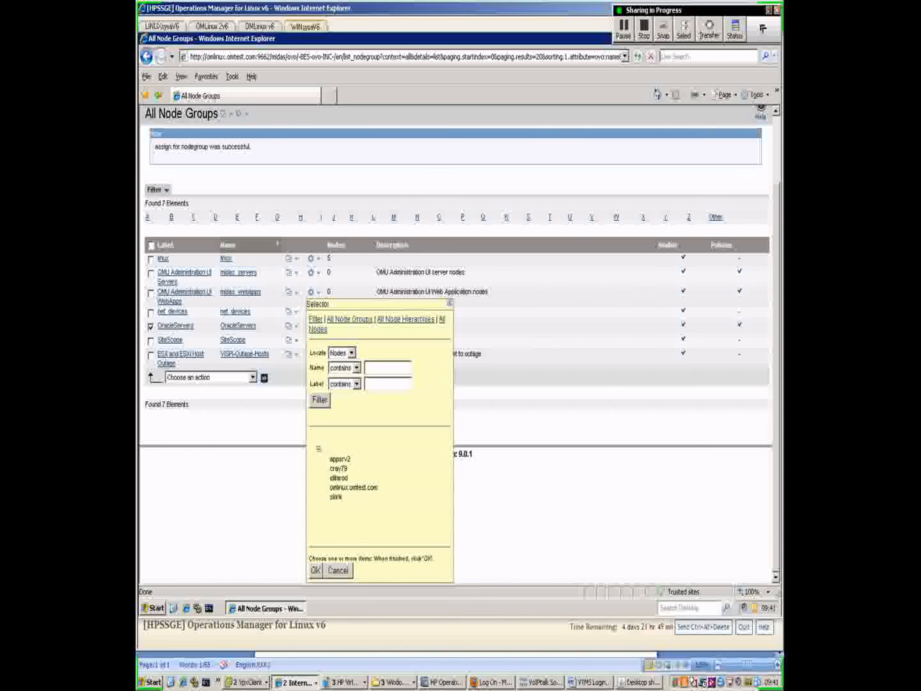
click(353, 488)
click(316, 570)
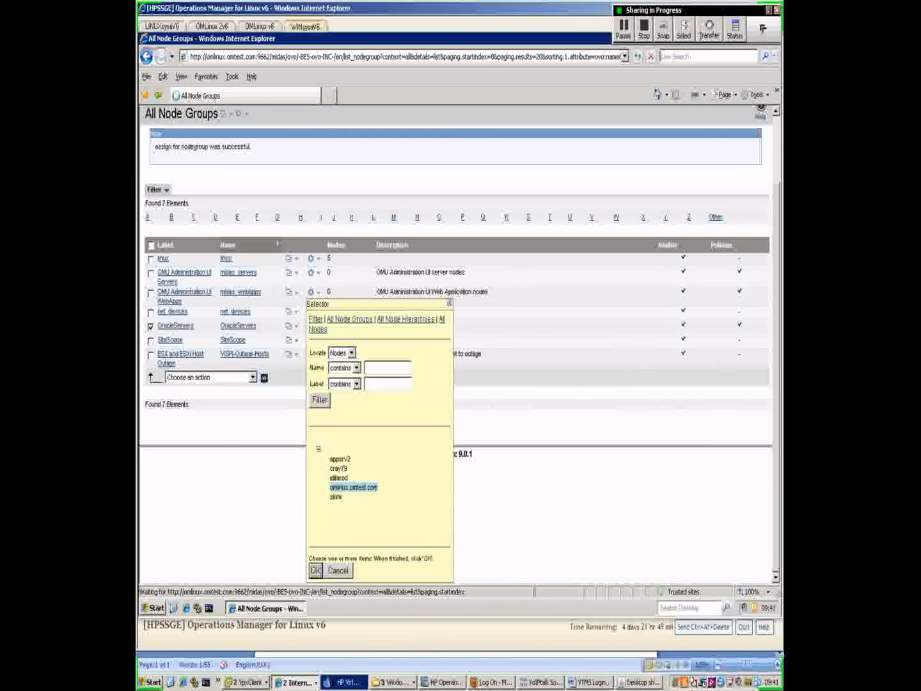